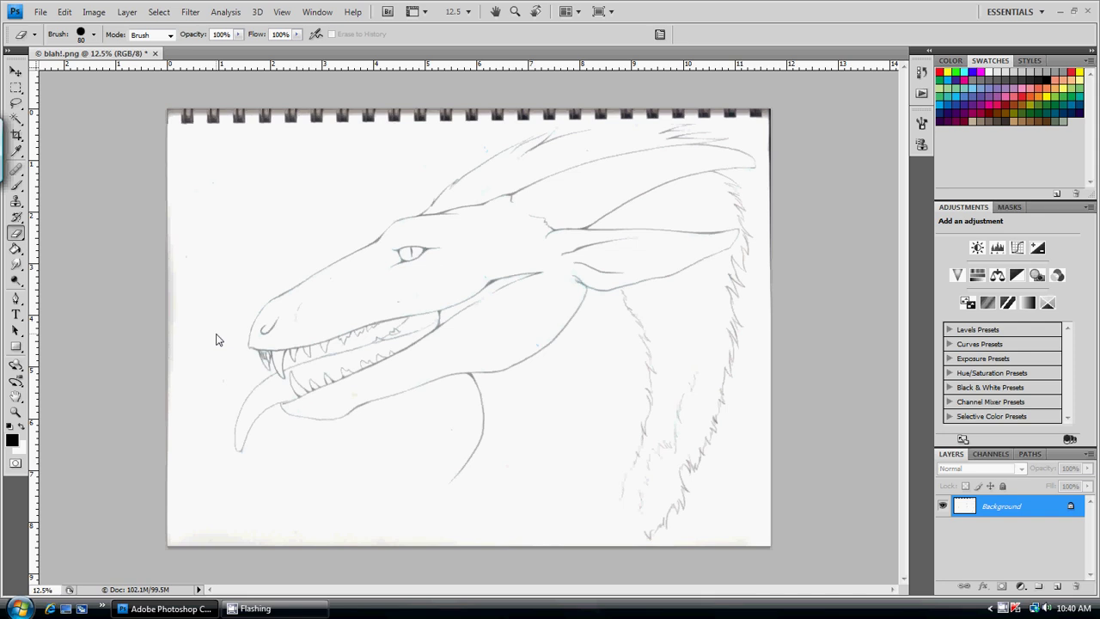
Zoom out to the whole page and duplicate the Background layer into Background copy
scroll(217, 340, "up", 5)
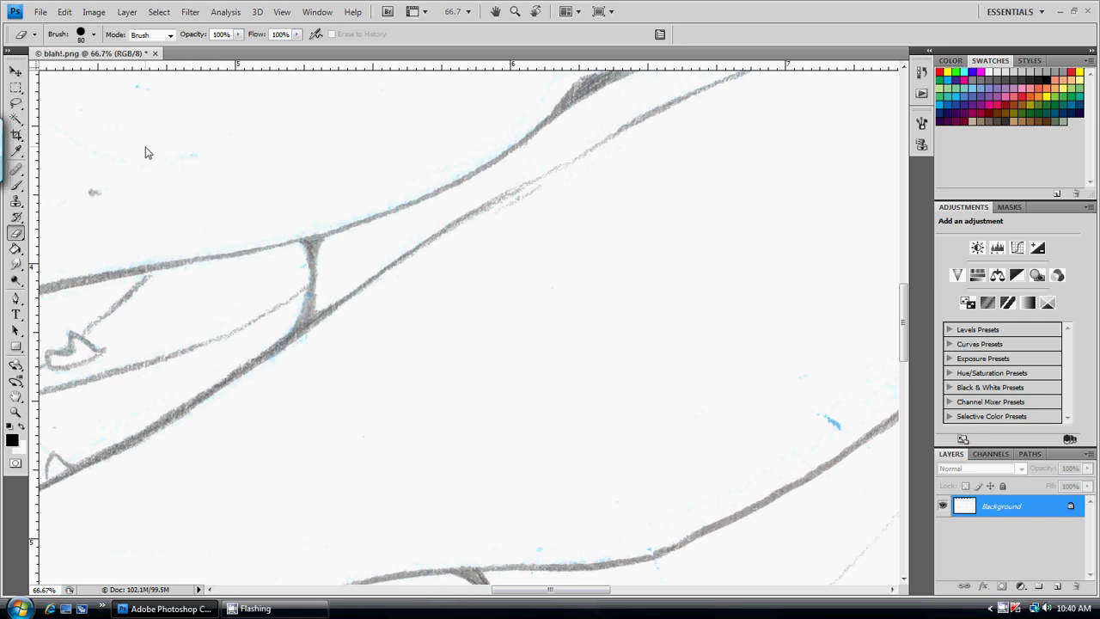
left_click_drag(146, 153, 516, 335)
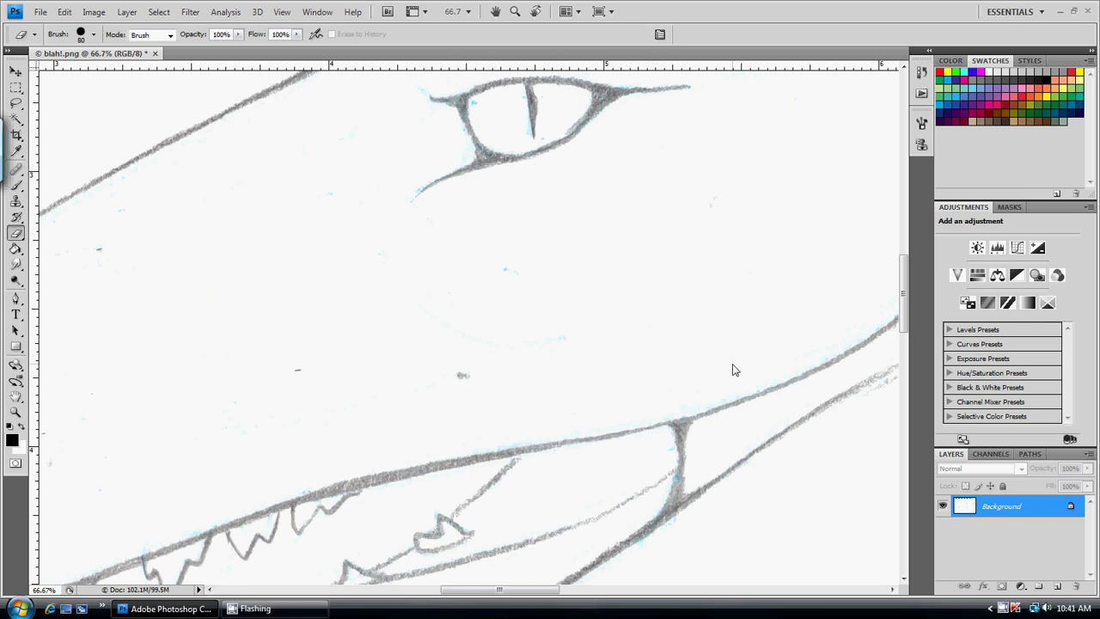
key("ctrl+minus")
key("ctrl+minus")
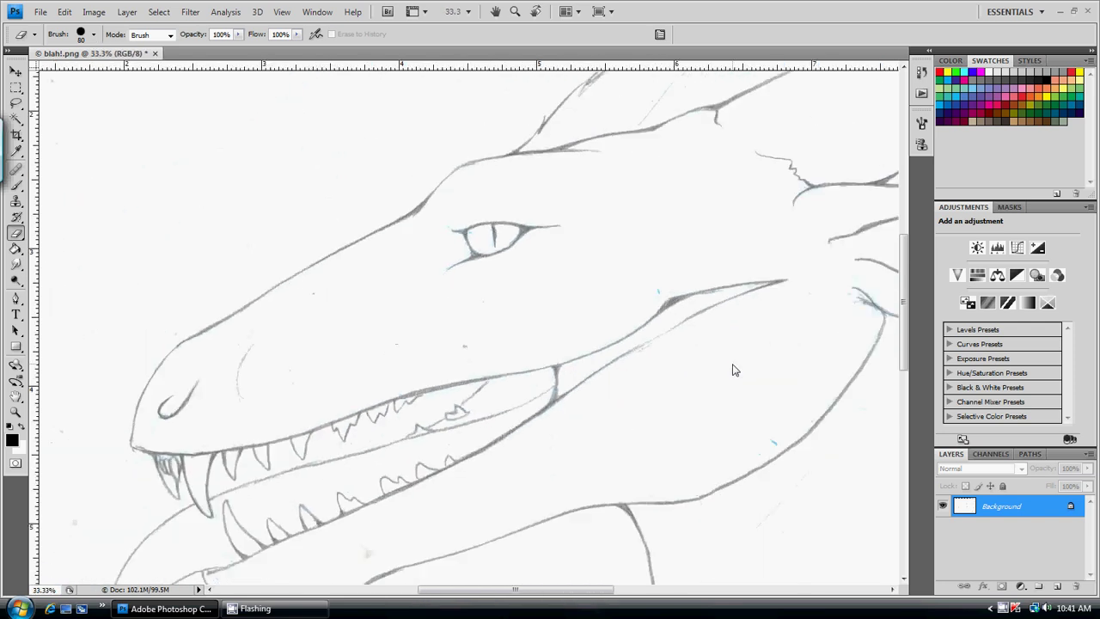
key("ctrl+minus")
key("ctrl+minus")
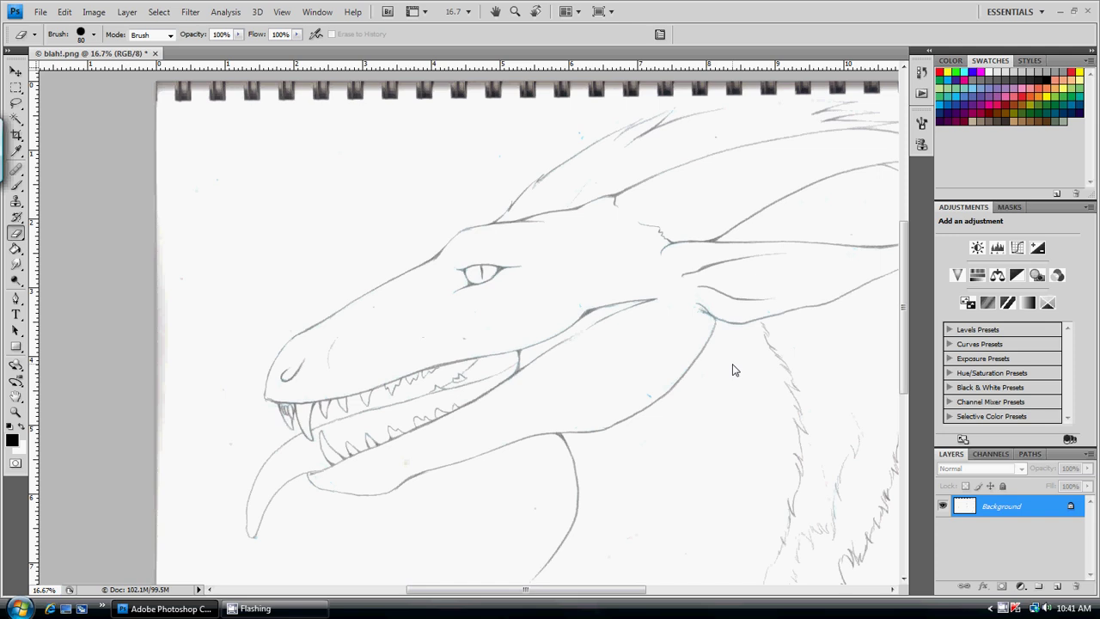
key("ctrl+minus")
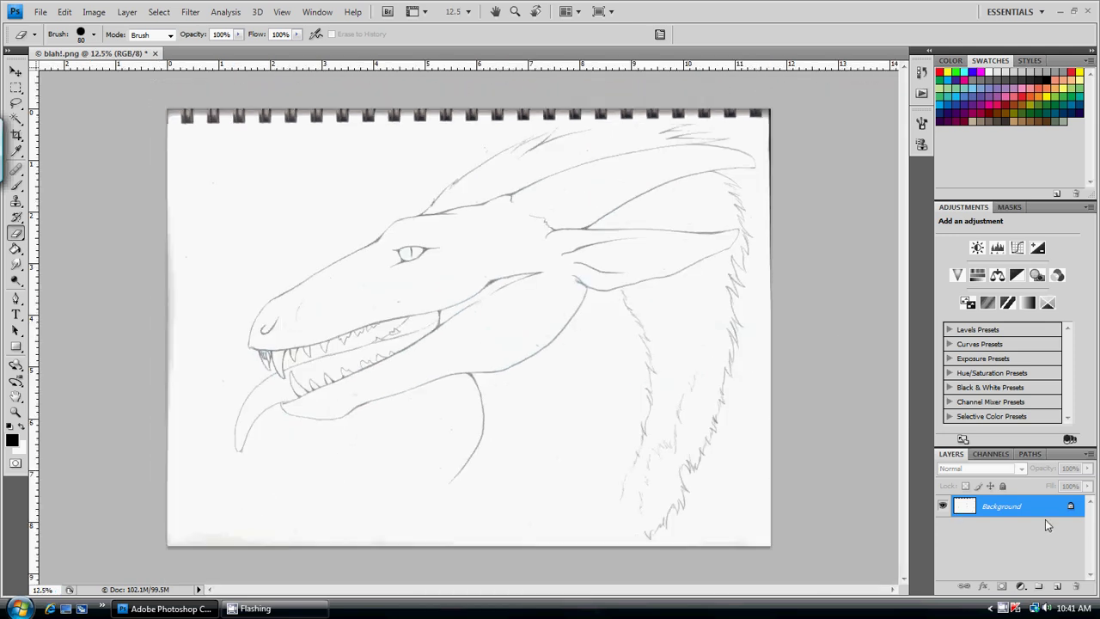
left_click(1021, 509)
left_click_drag(1020, 513, 1058, 586)
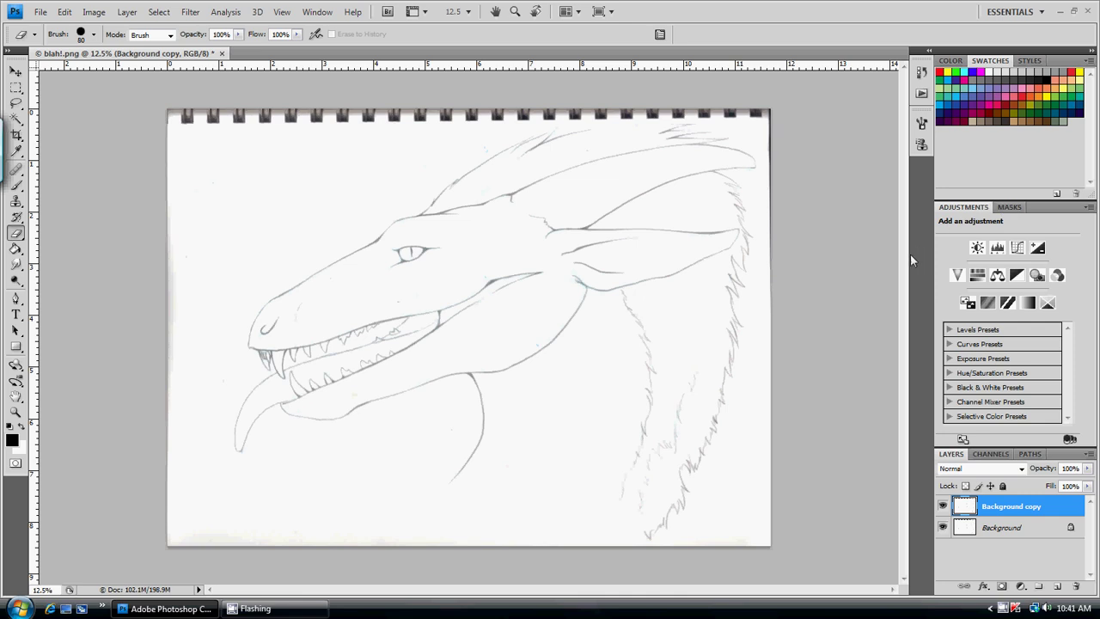
Look through the adjustment layer list and Image adjustments menu without applying anything
left_click(1021, 586)
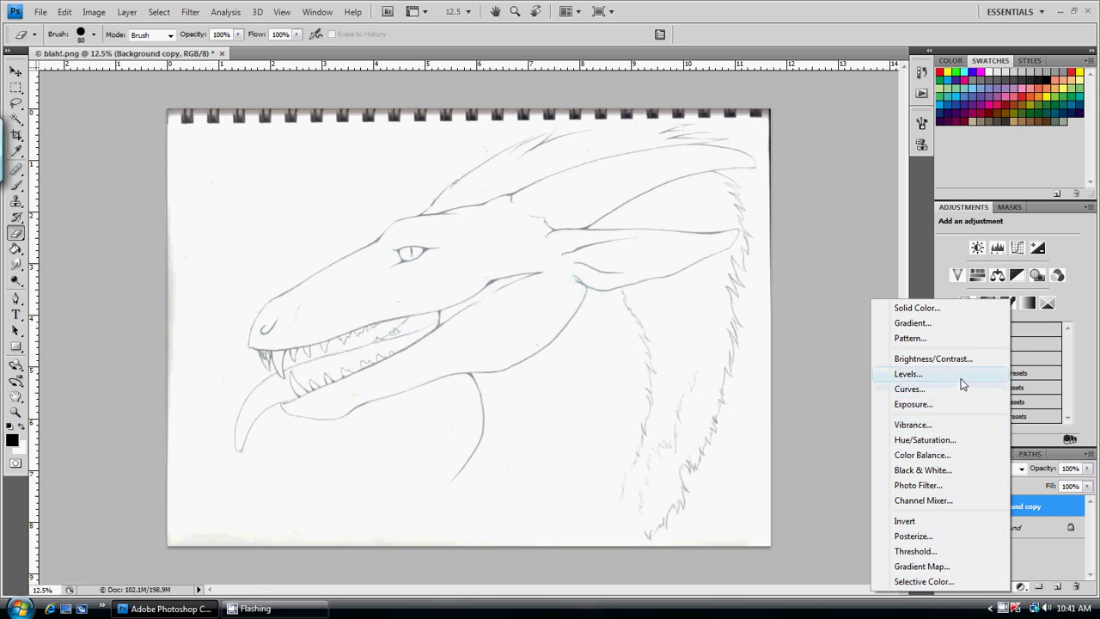
left_click(921, 272)
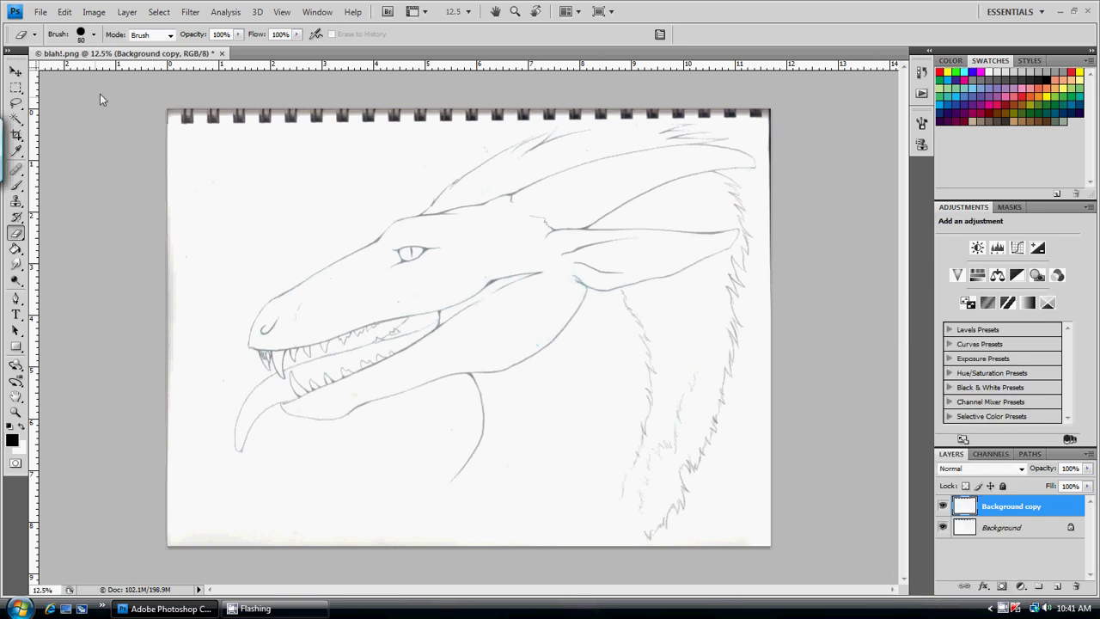
left_click(94, 12)
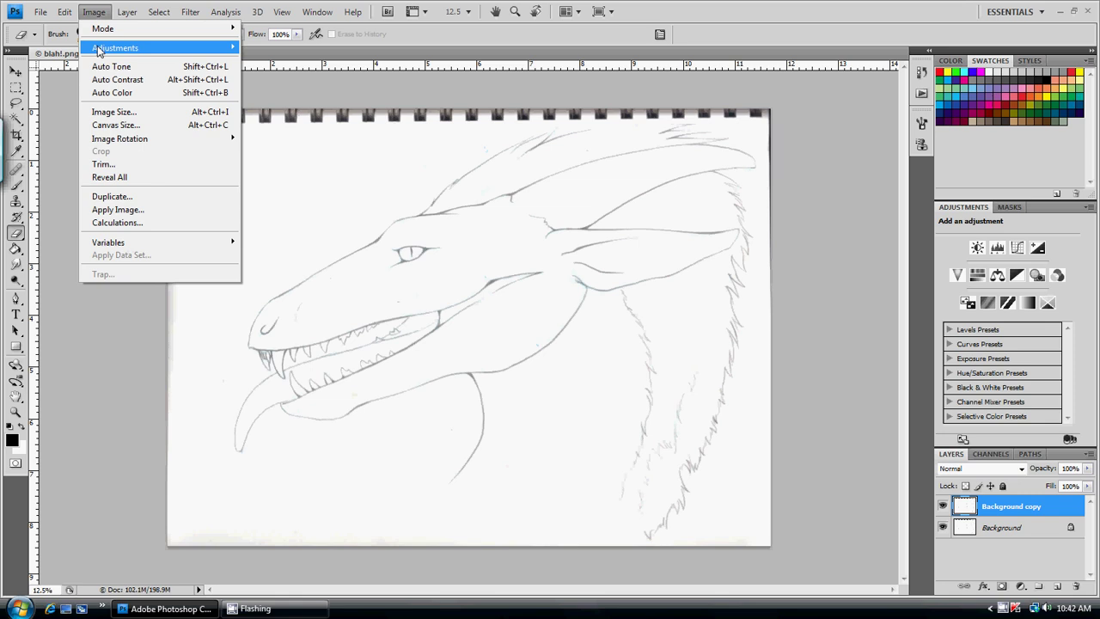
mouse_move(160, 49)
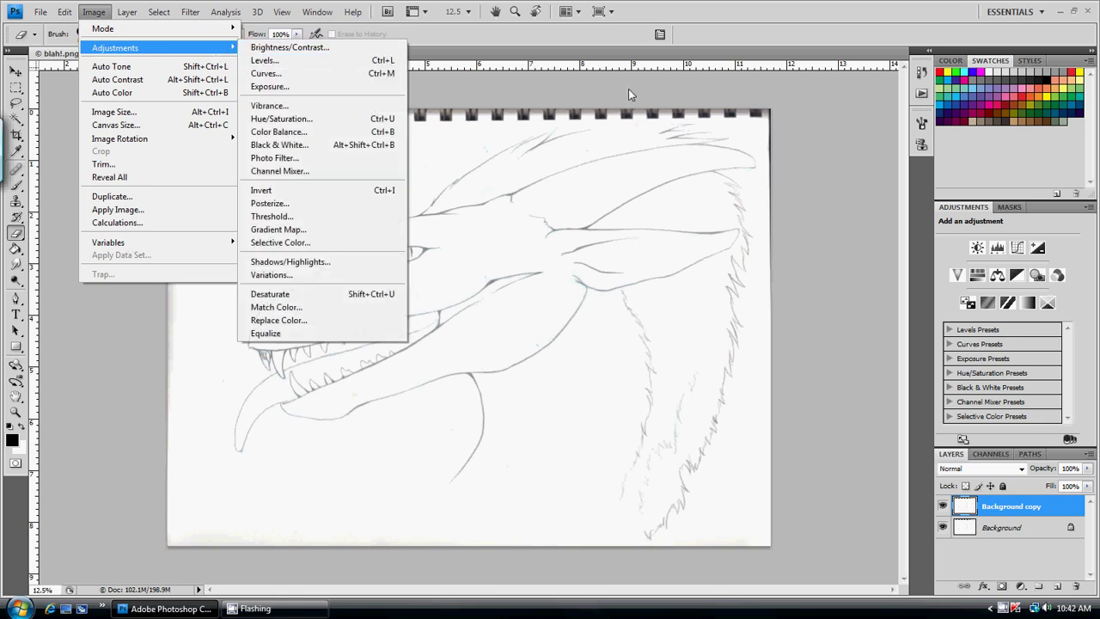
left_click(880, 152)
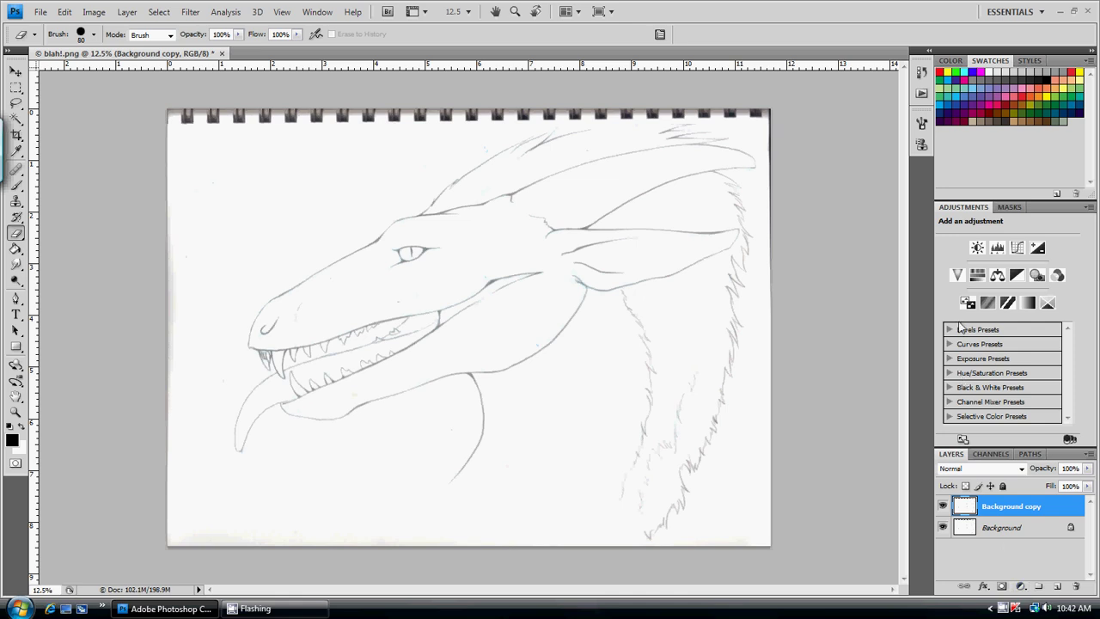
Add a Levels adjustment layer and drag its black input level up to 91
left_click(997, 248)
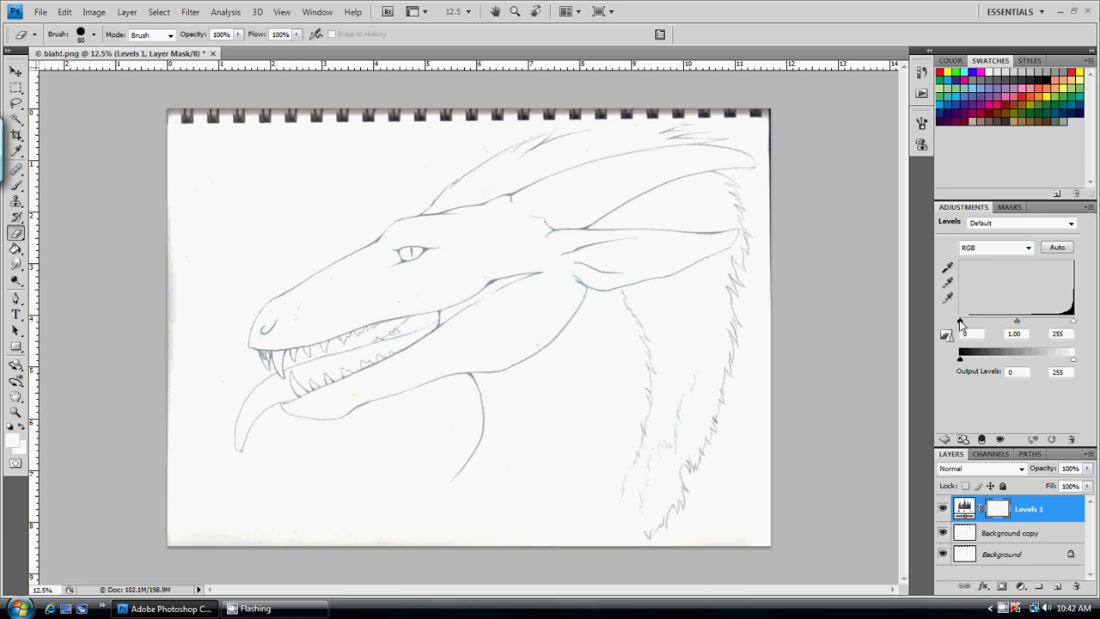
left_click_drag(961, 325, 970, 324)
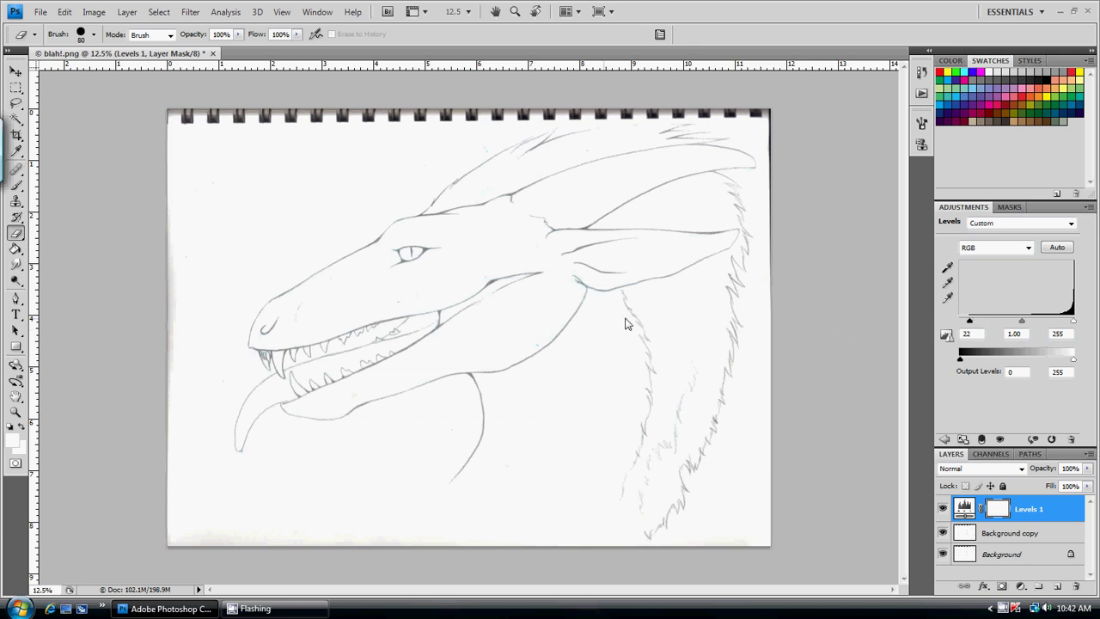
mouse_move(969, 324)
left_mouse_down()
mouse_move(1094, 321)
mouse_move(997, 327)
mouse_move(1001, 335)
left_mouse_up()
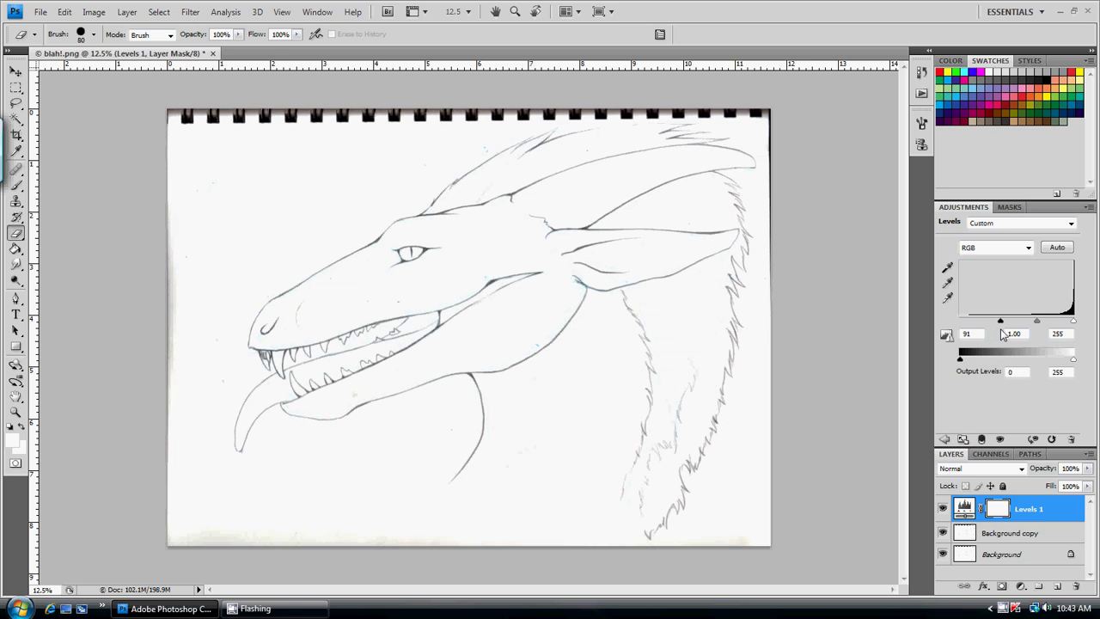
Zoom in to 100% on the jaw lines and shrink the eraser to size 7
key("ctrl+plus")
key("ctrl+plus")
key("ctrl+plus")
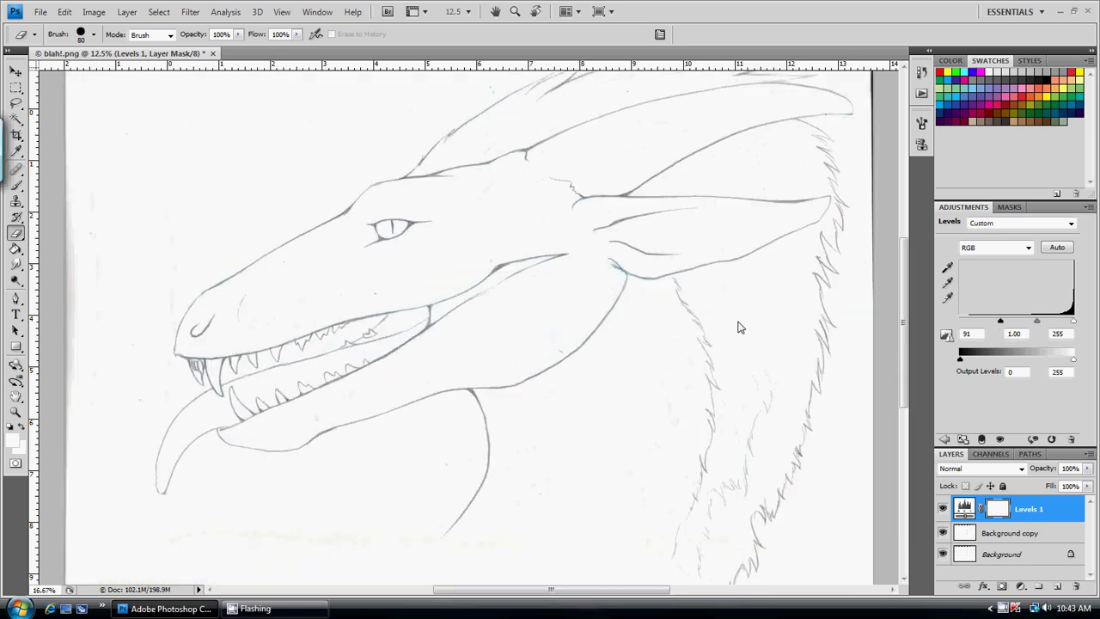
key("ctrl+plus")
key("ctrl+plus")
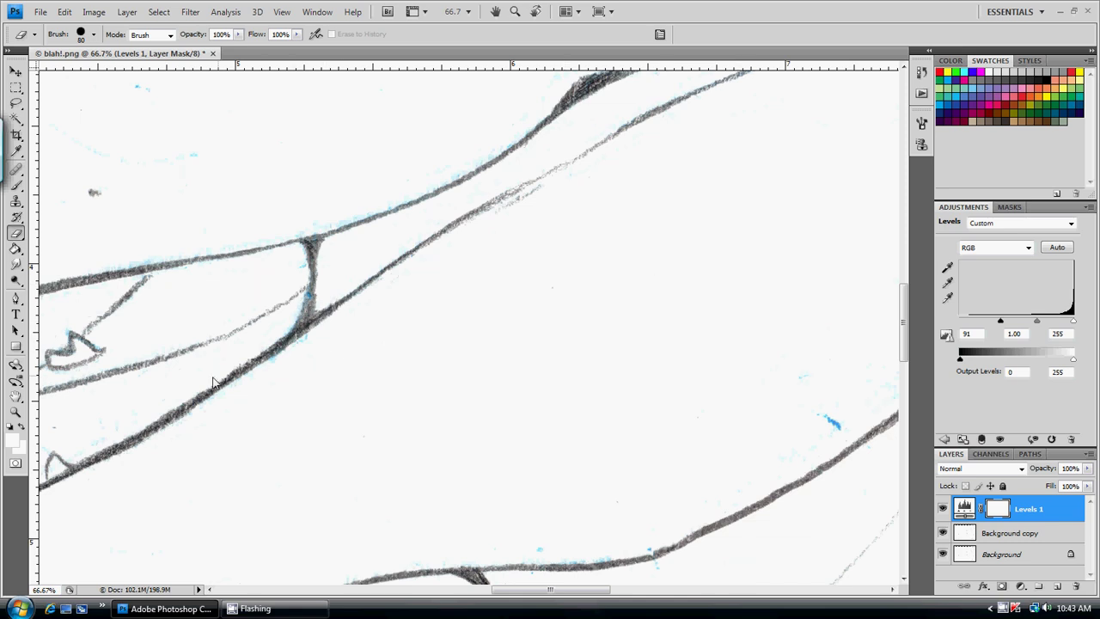
key("ctrl+minus")
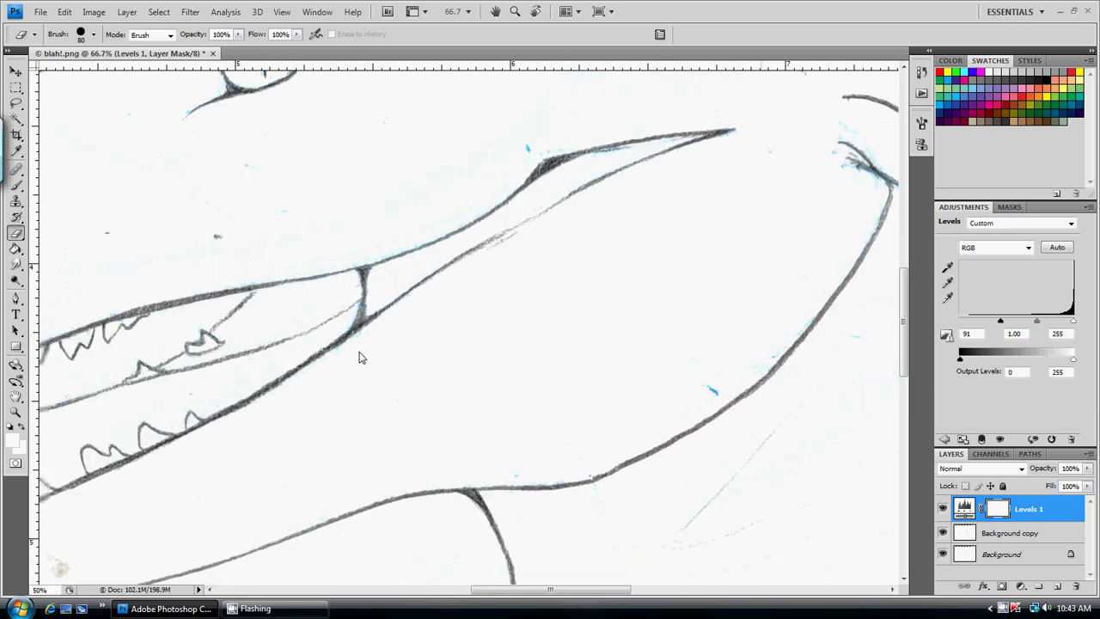
key("ctrl+plus")
key("ctrl+plus")
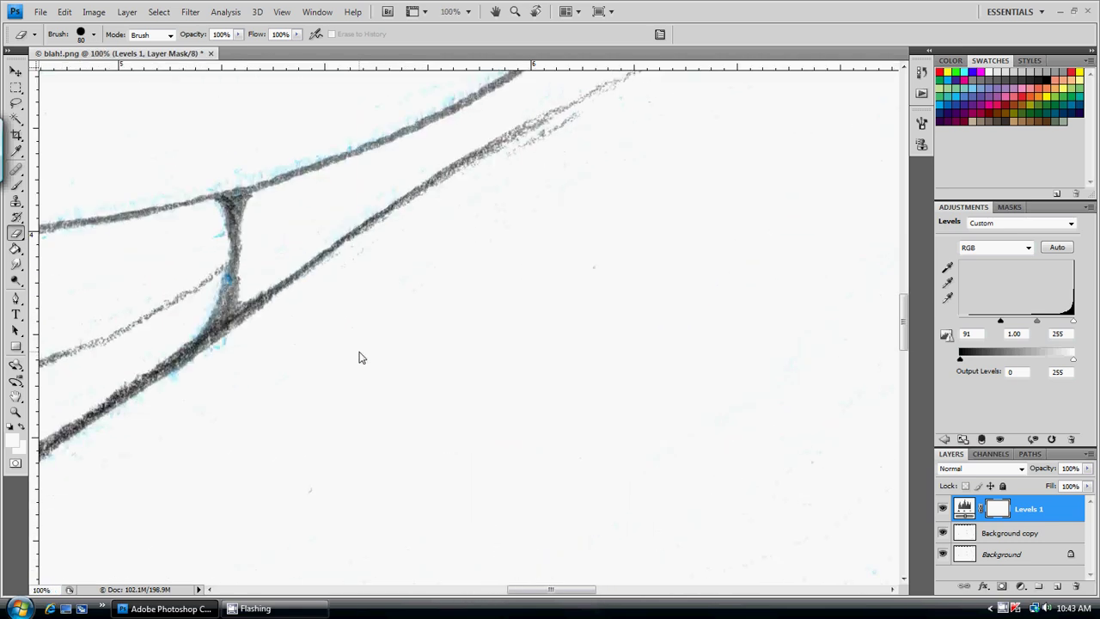
left_click_drag(359, 358, 346, 401)
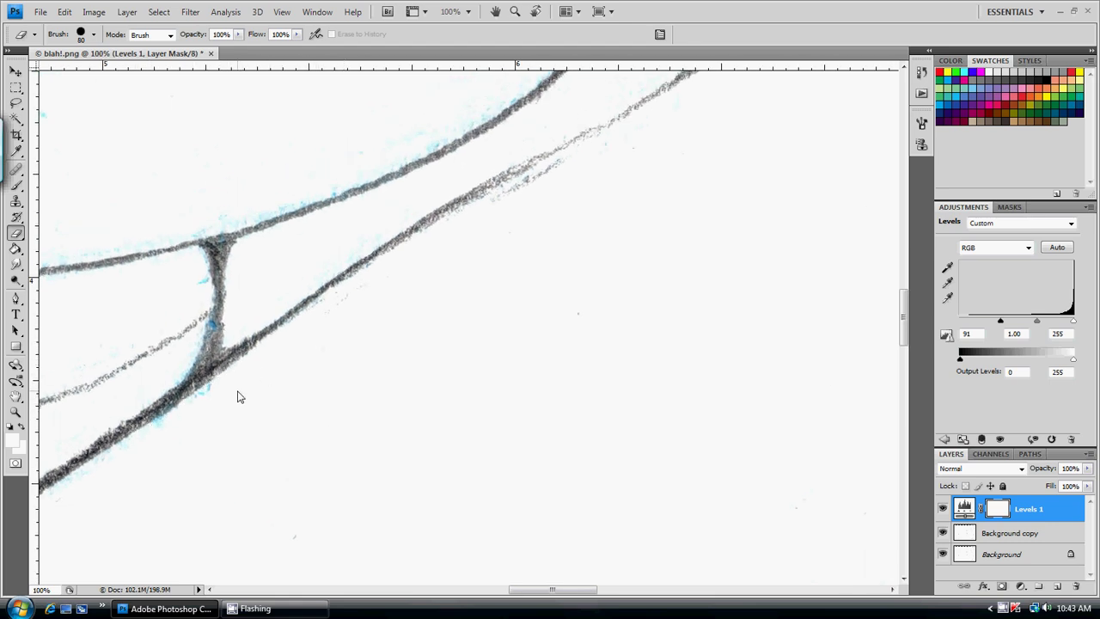
key("bracketleft")
key("bracketleft")
key("bracketleft")
key("bracketleft")
key("bracketleft")
key("bracketleft")
key("bracketleft")
key("bracketleft")
key("bracketleft")
Zoom back out to the whole page and reselect the Background copy layer
key("ctrl+minus")
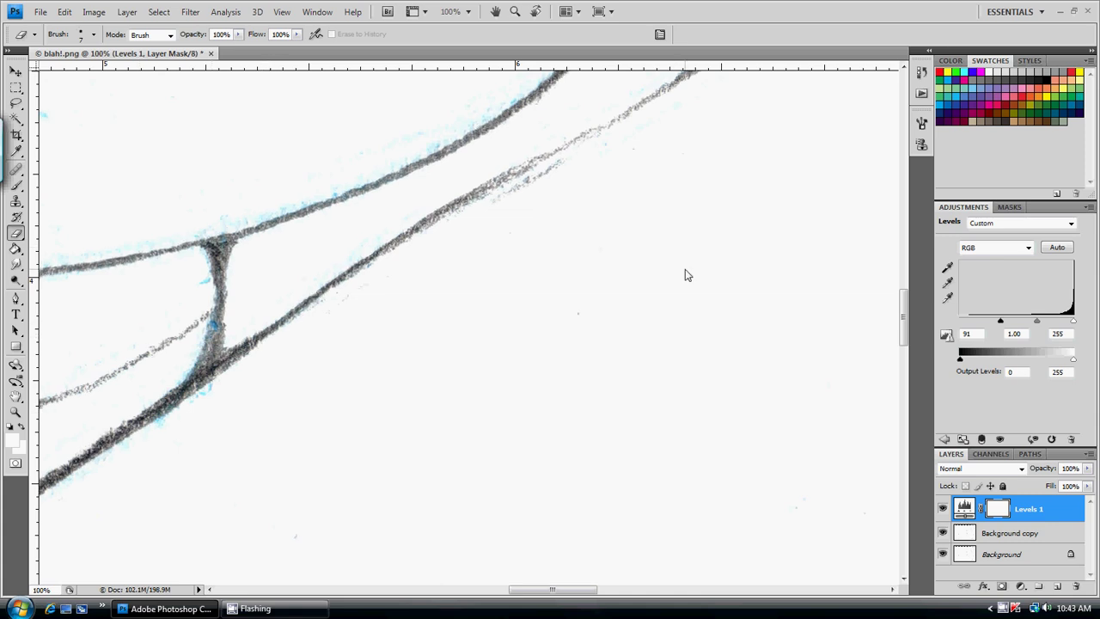
key("ctrl+minus")
key("ctrl+minus")
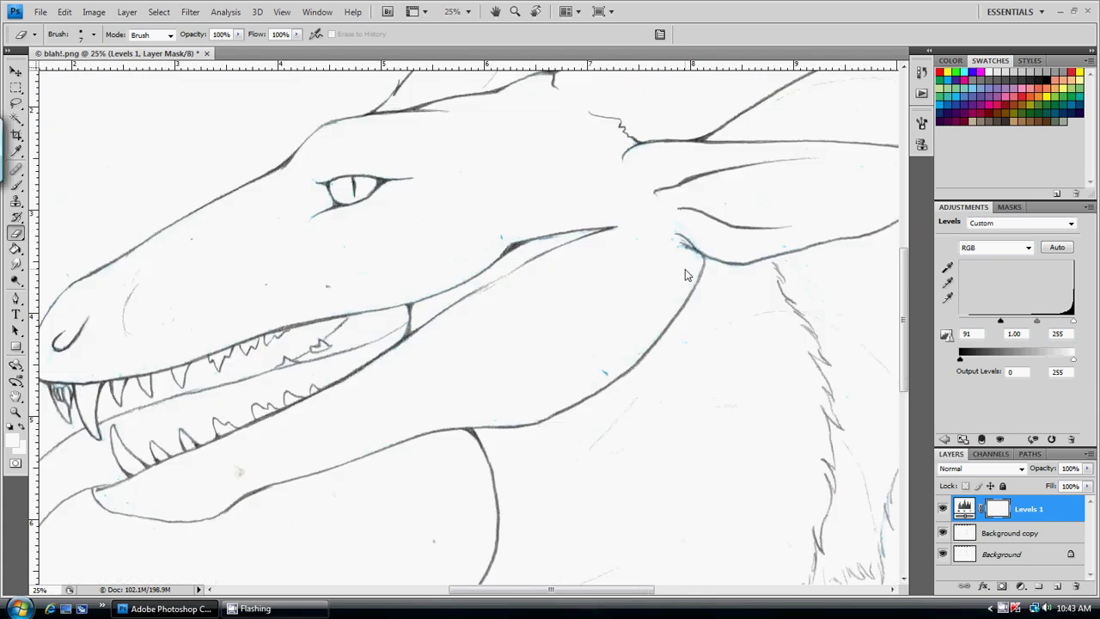
key("ctrl+minus")
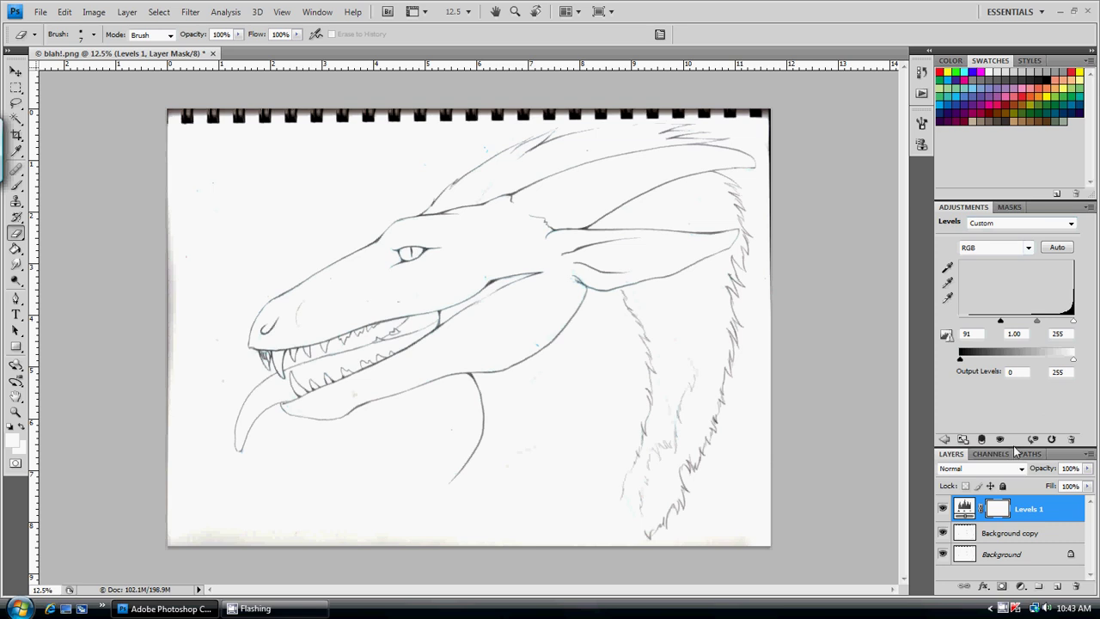
left_click(1045, 530)
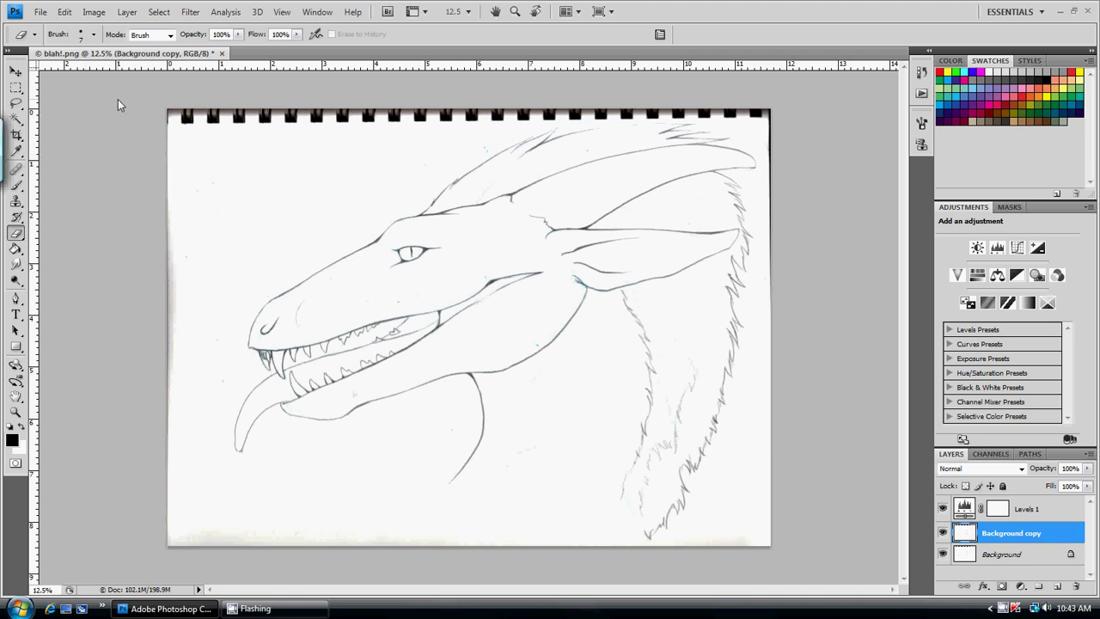
Apply Brightness/Contrast to Background copy with contrast -50 and brightness 0
left_click(94, 12)
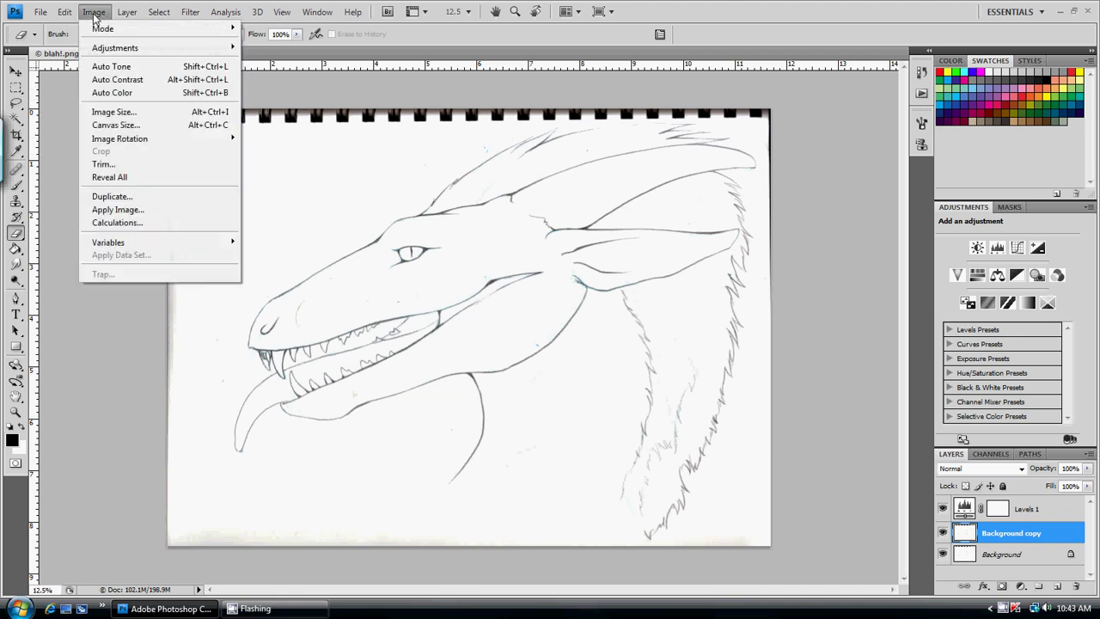
mouse_move(141, 54)
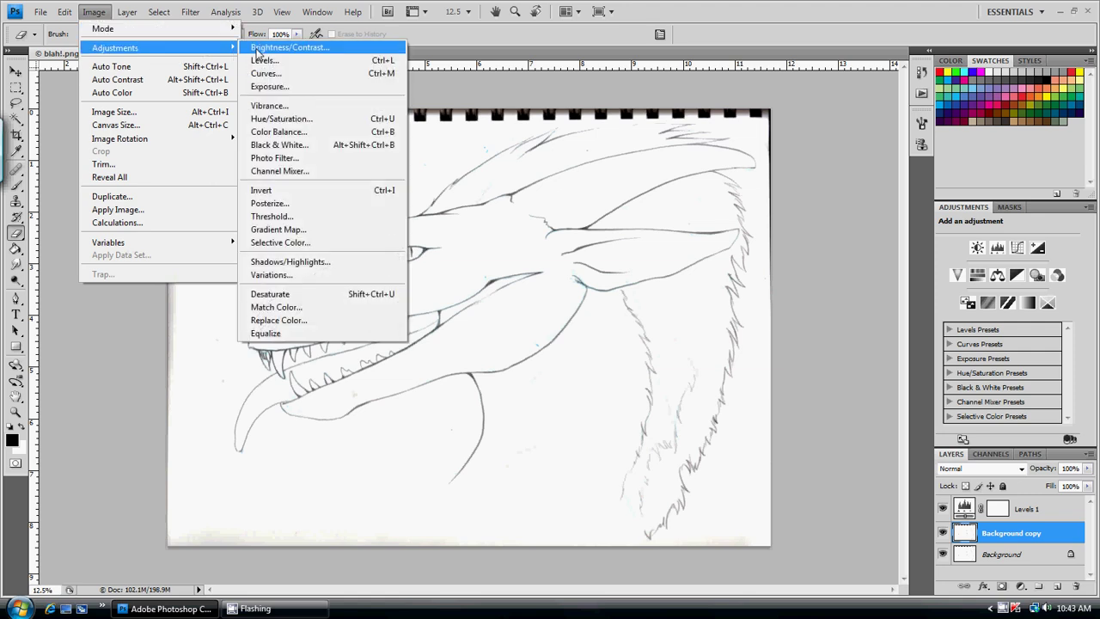
left_click(284, 47)
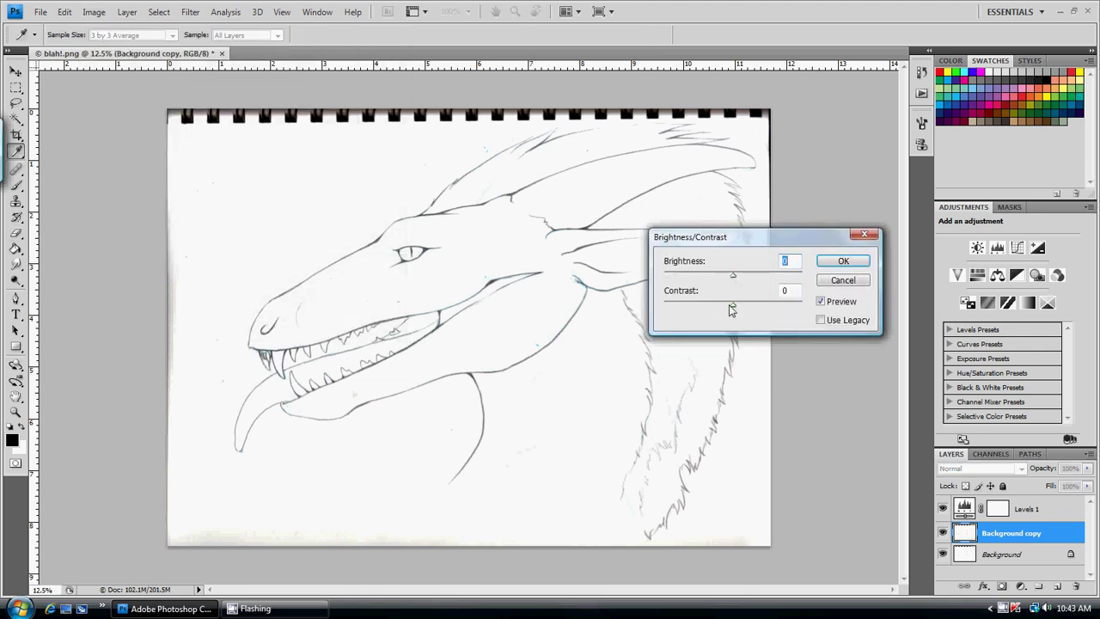
left_click_drag(734, 309, 663, 311)
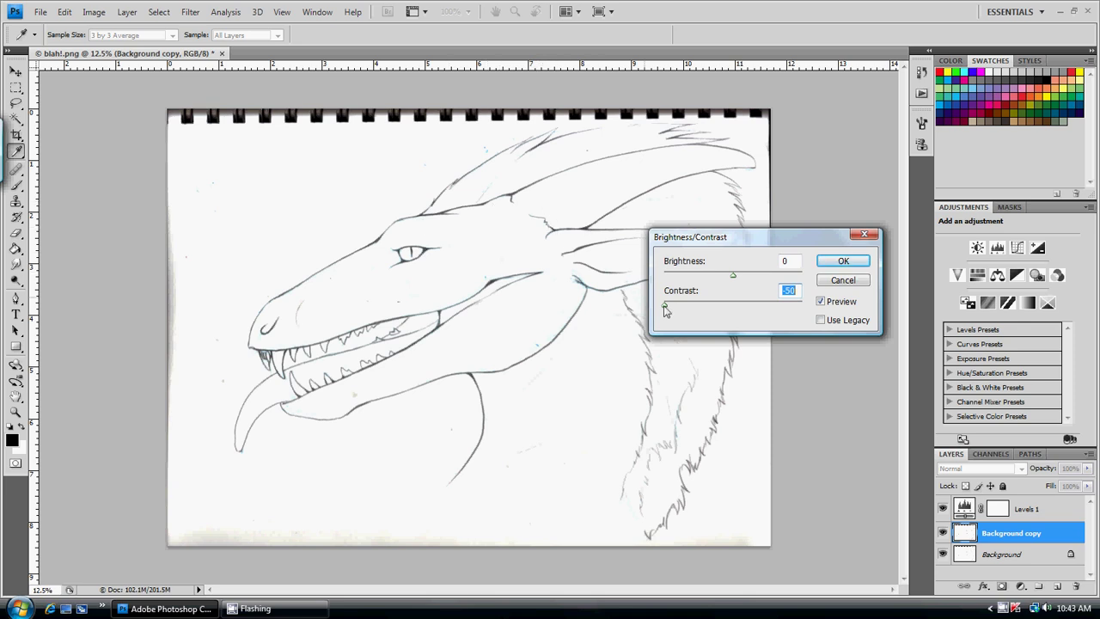
left_click_drag(666, 308, 802, 306)
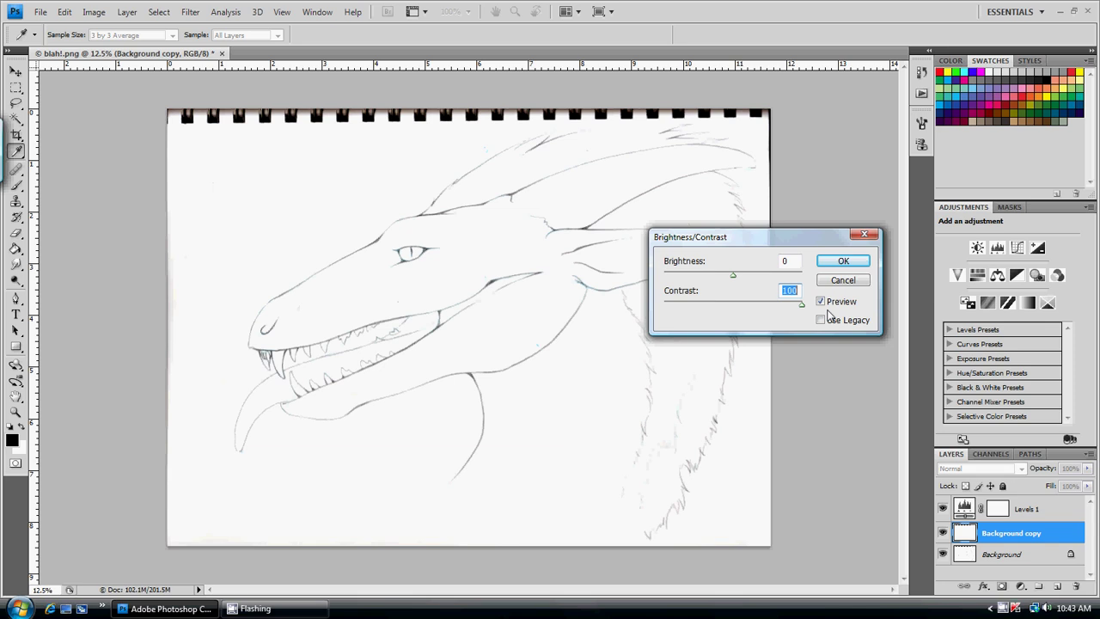
left_click_drag(806, 311, 643, 316)
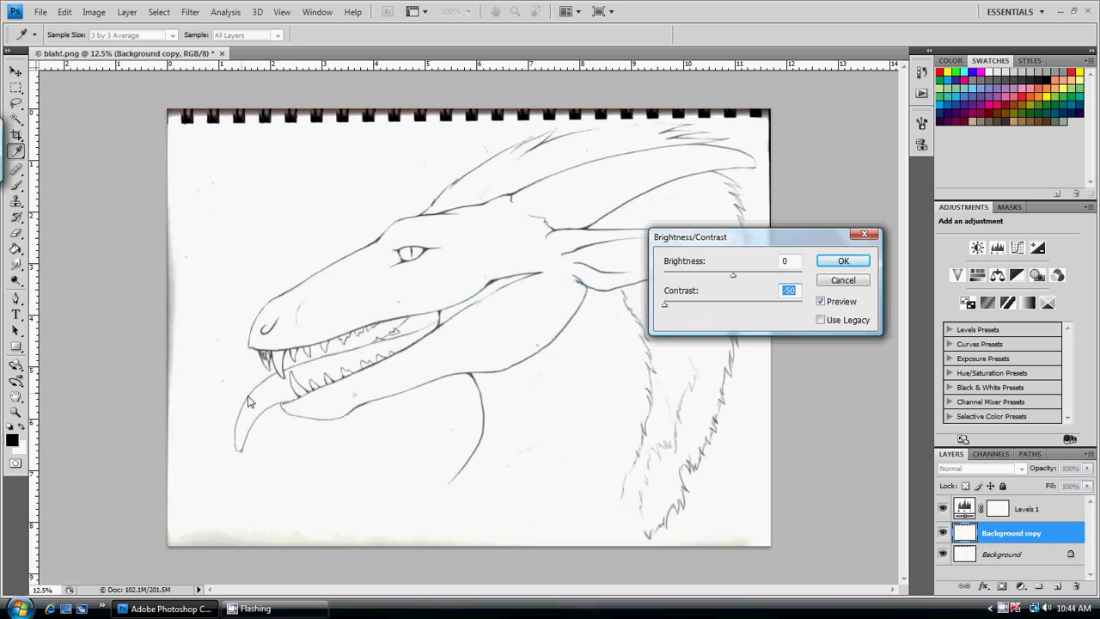
left_click(840, 261)
key("e")
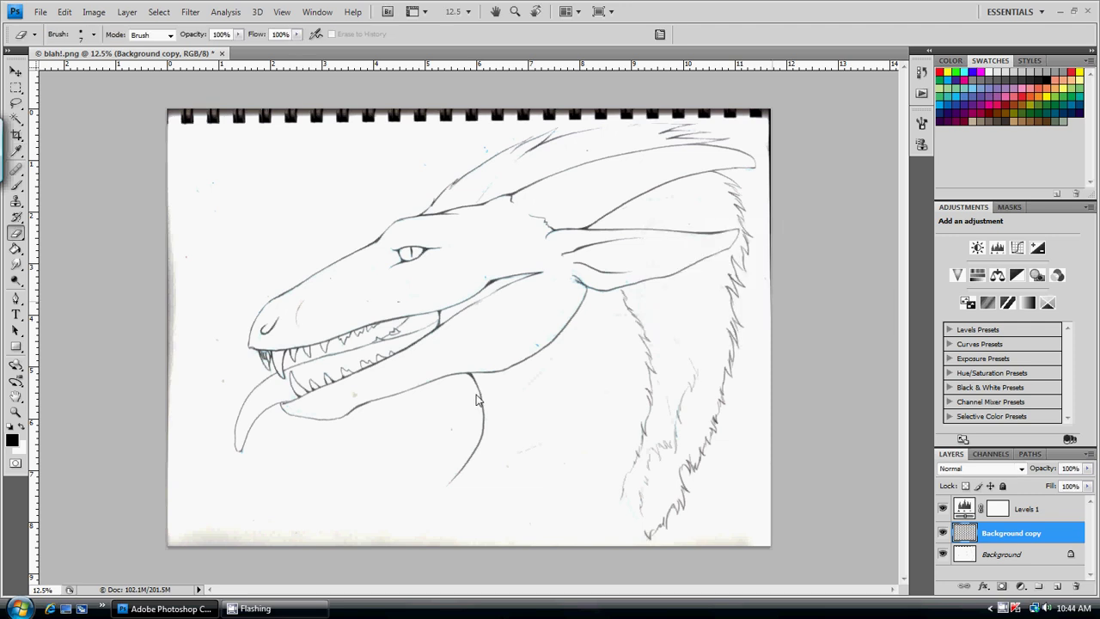
scroll(477, 399, "up", 5)
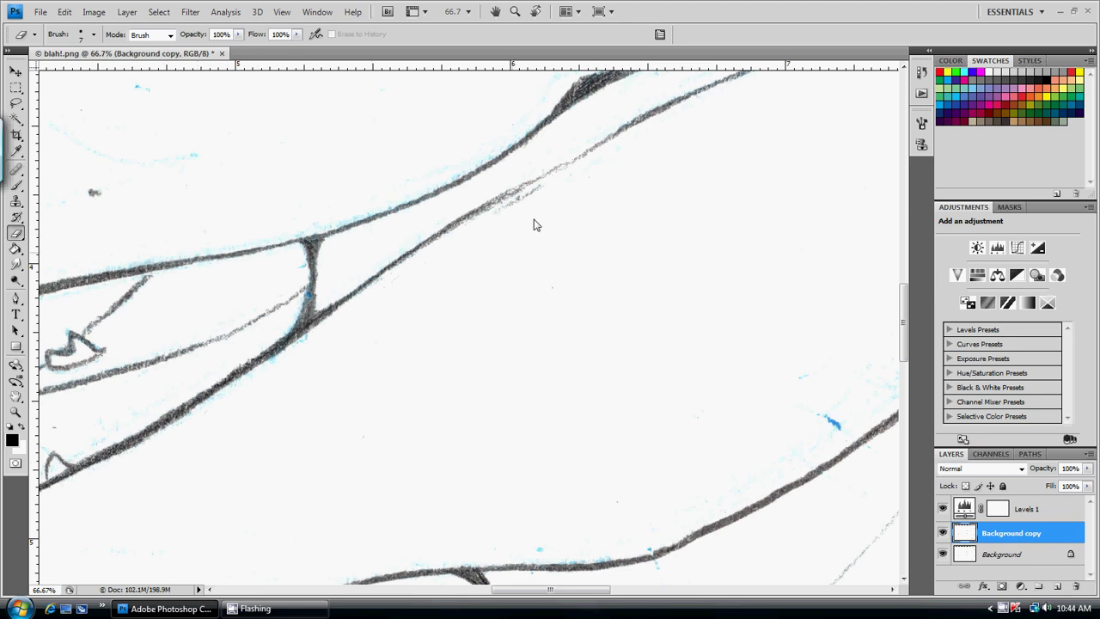
key("ctrl+minus")
key("ctrl+minus")
key("ctrl+minus")
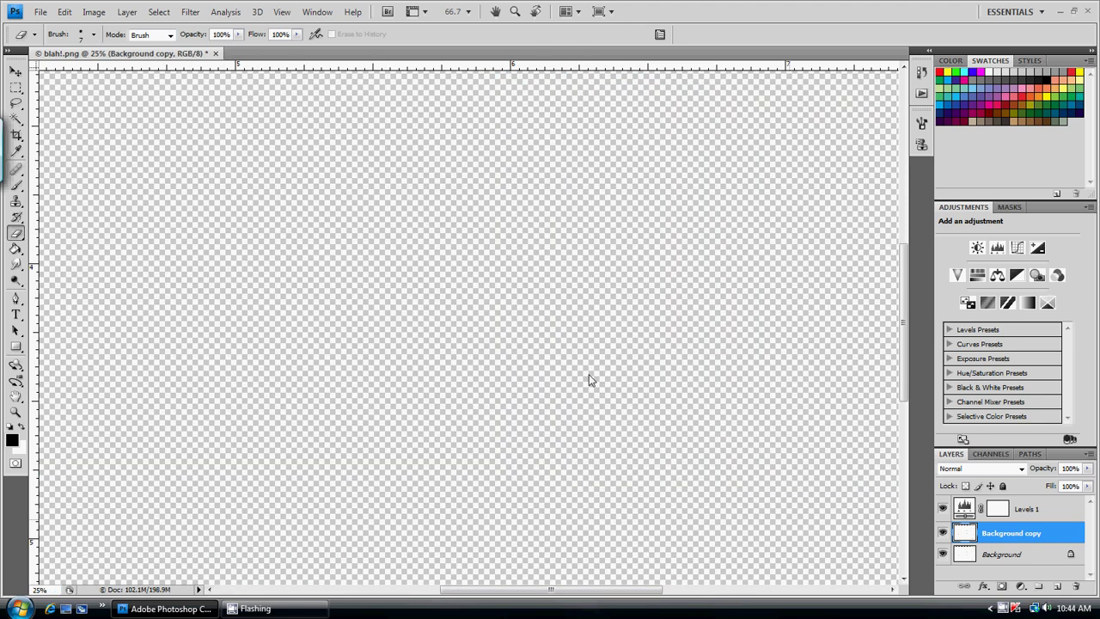
key("ctrl+minus")
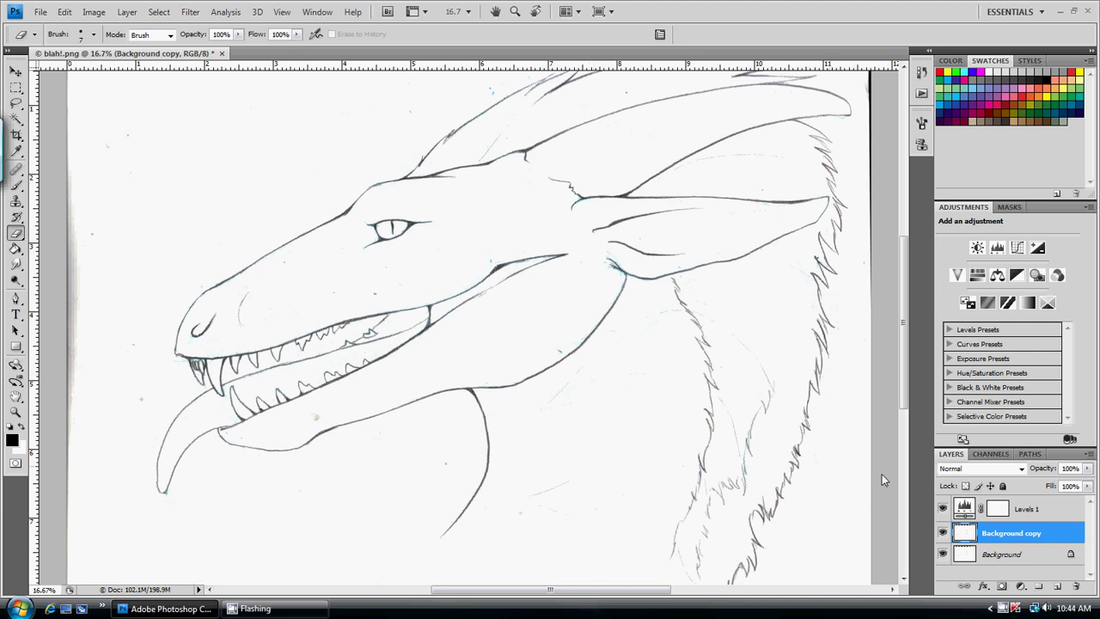
Create a new empty layer above Levels 1 and name it Backdrop
left_click(1058, 510)
left_click(1057, 585)
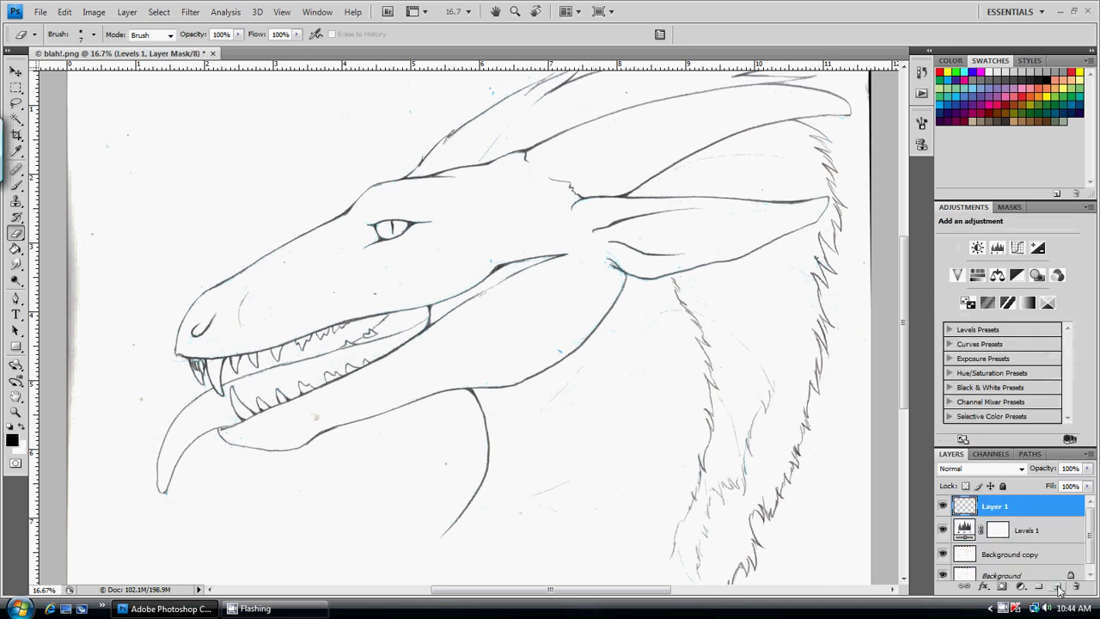
double_click(995, 508)
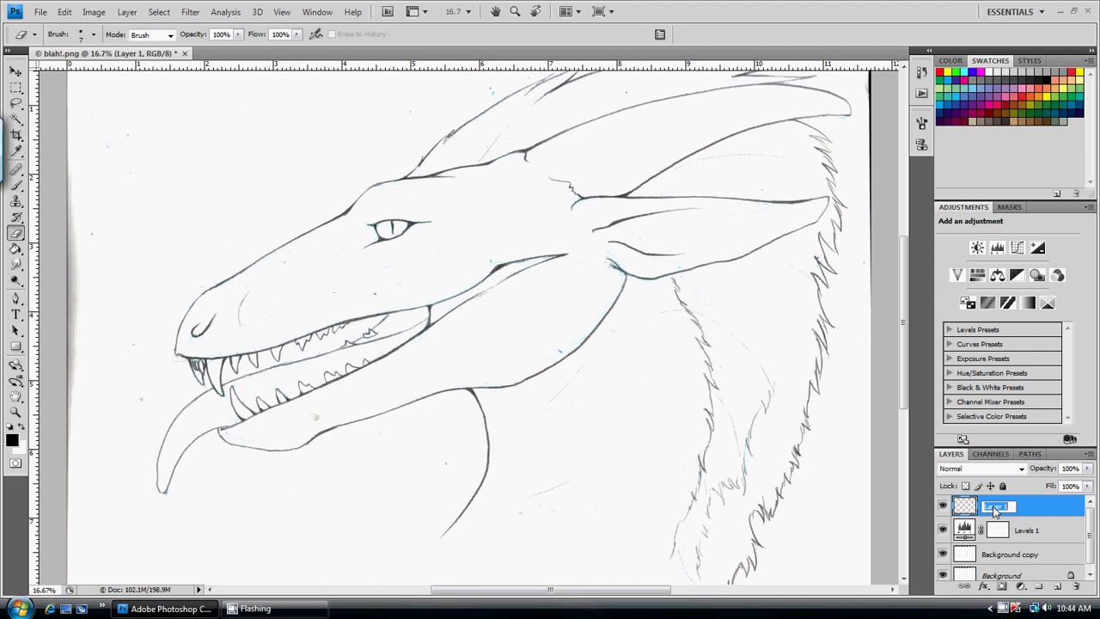
type("Ab")
type("ckdrop")
key("Return")
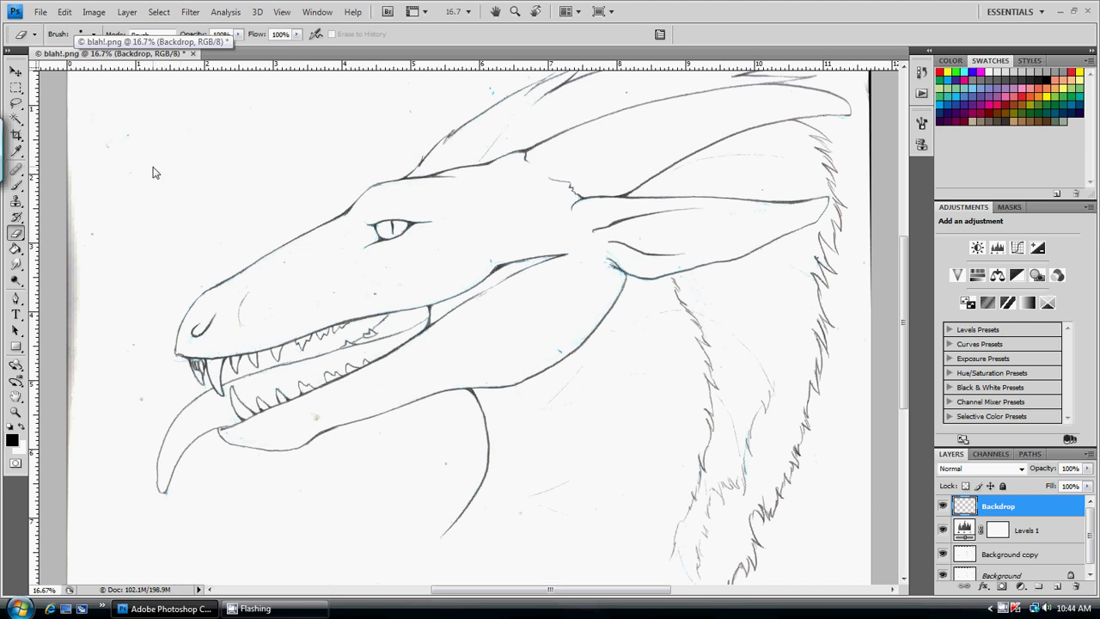
Fill the Backdrop layer with White using Edit > Fill
left_click(15, 249)
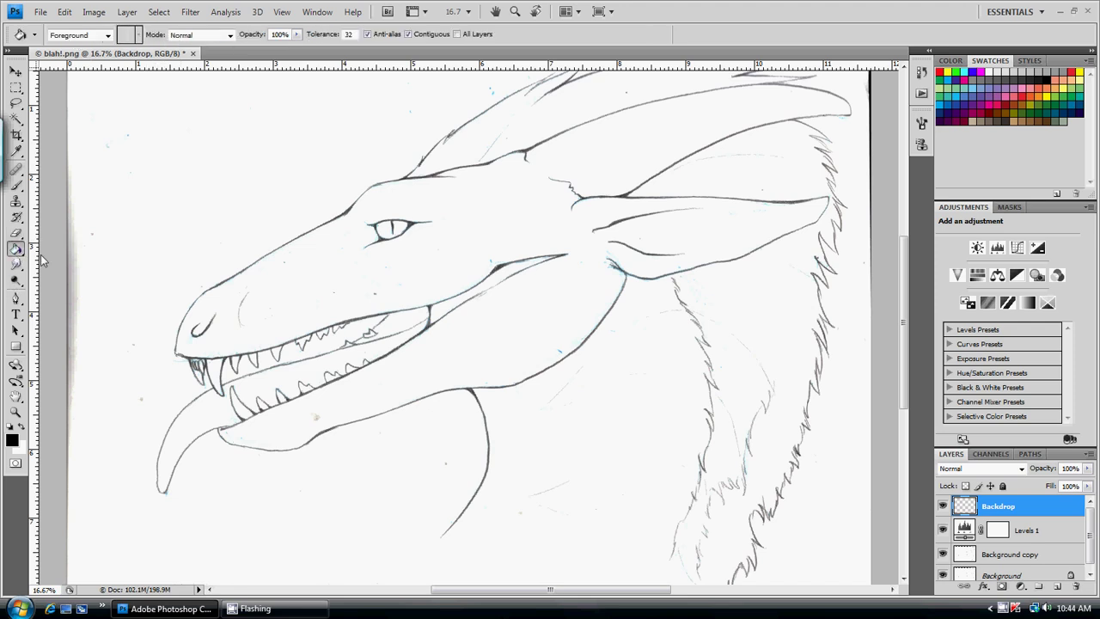
left_click(64, 12)
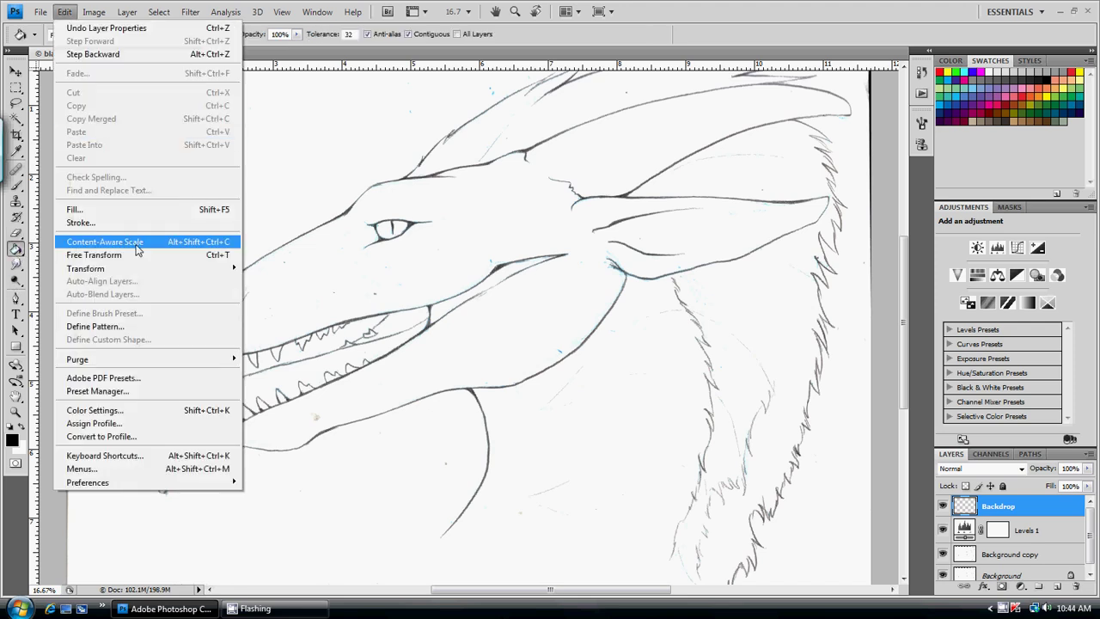
left_click(120, 215)
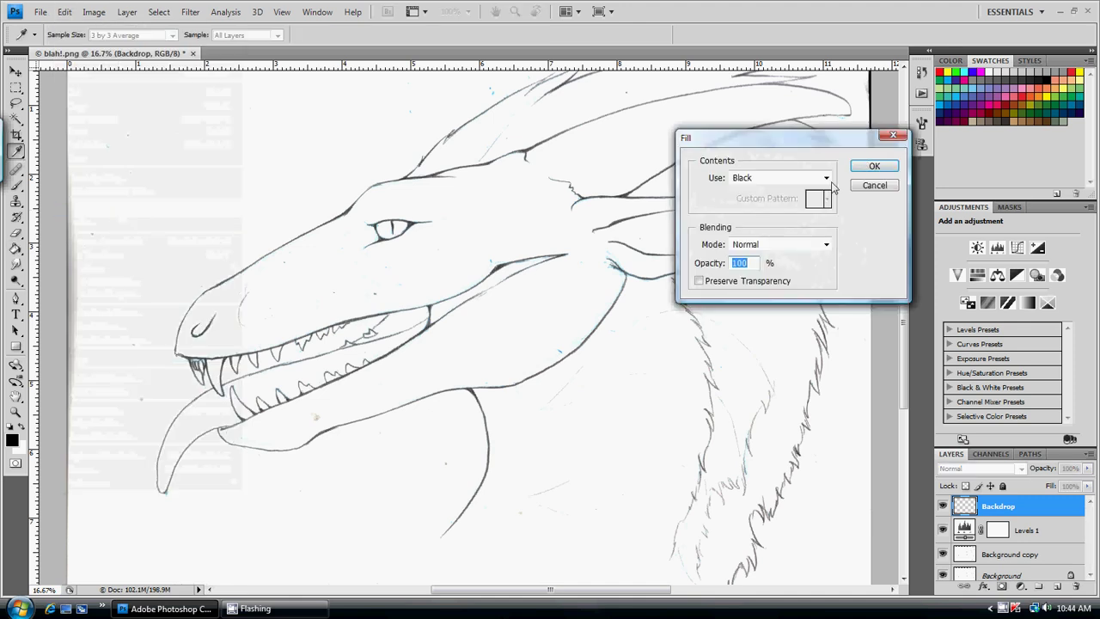
left_click(827, 178)
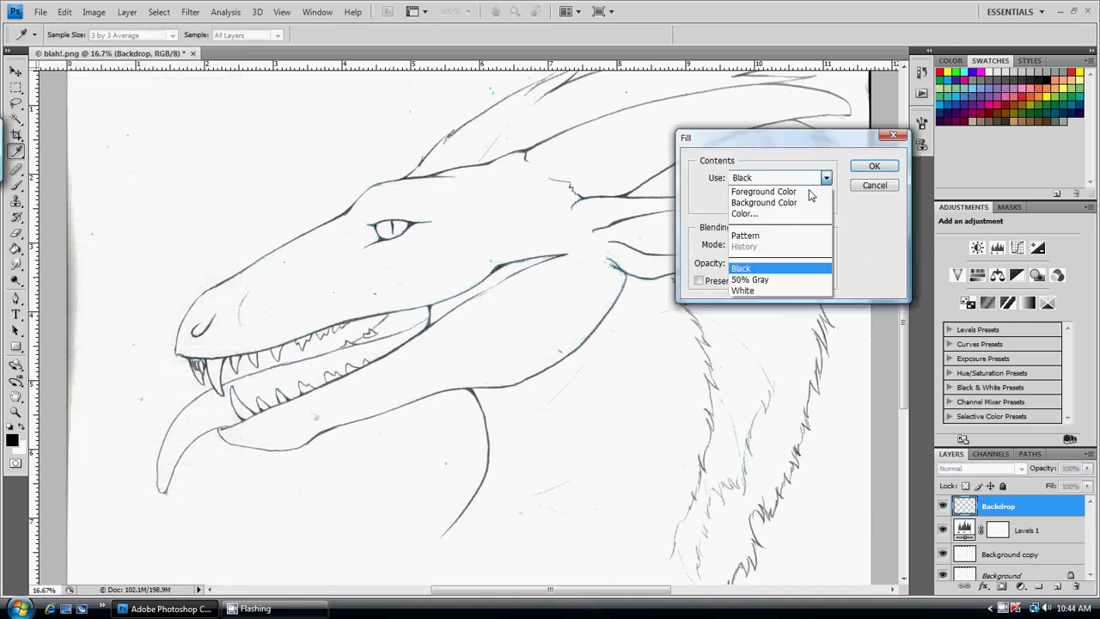
left_click(785, 288)
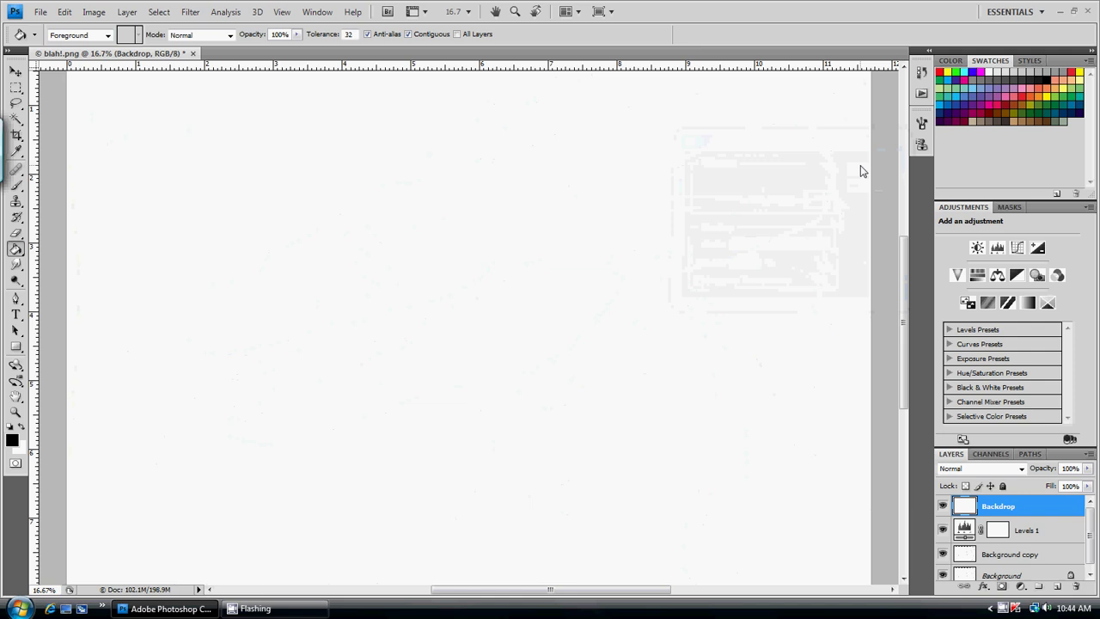
Frame the page and hide then reshow Backdrop to confirm the white cover
key("ctrl+minus")
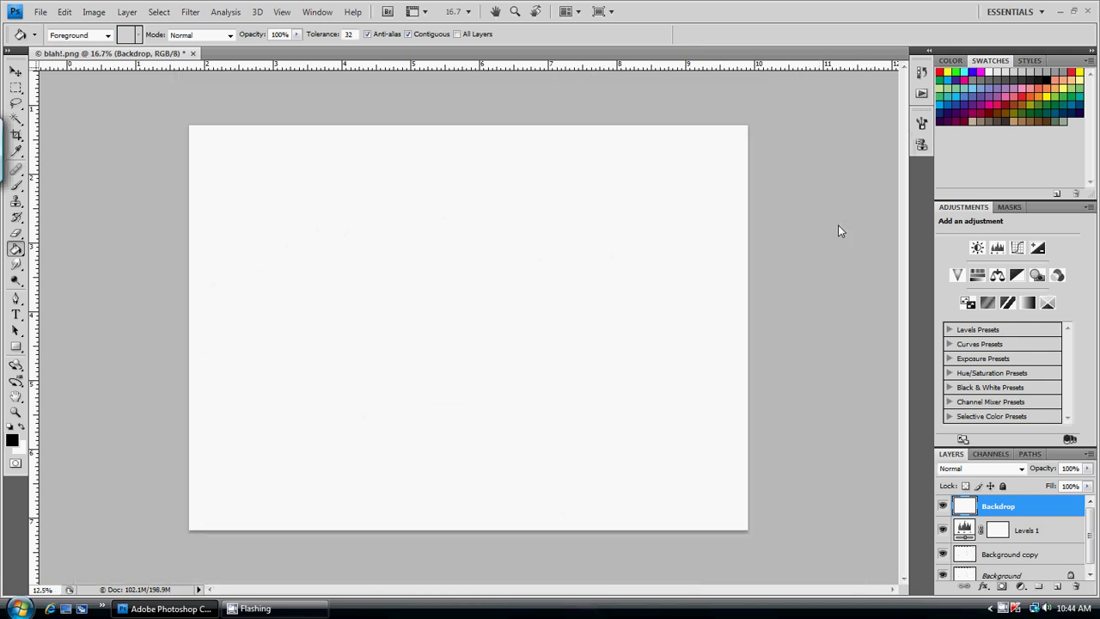
key("ctrl+minus")
key("ctrl+plus")
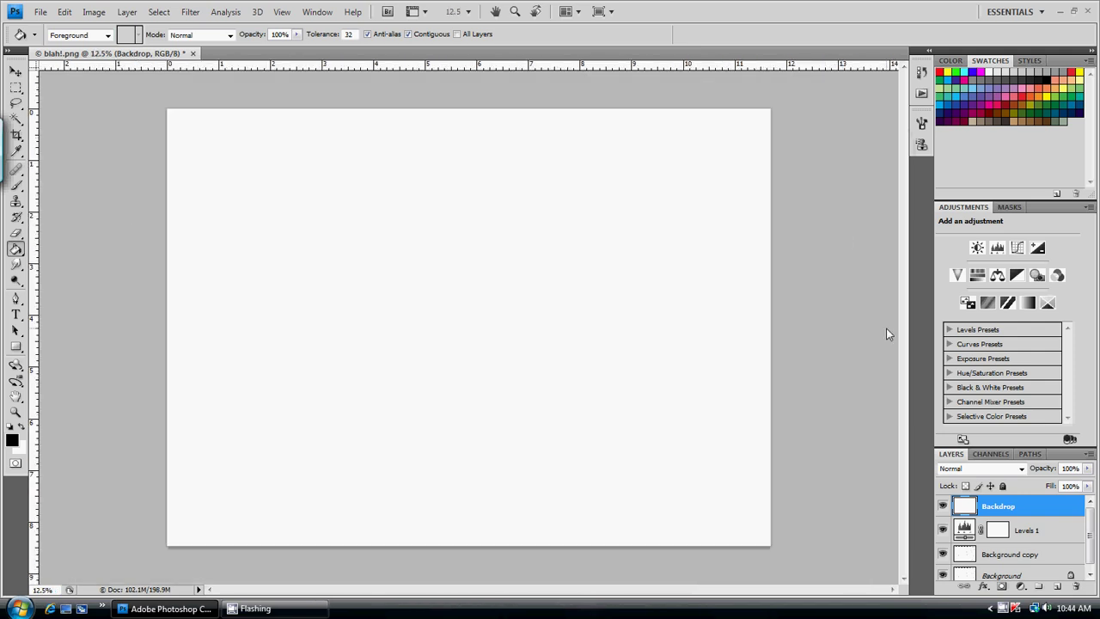
left_click(942, 507)
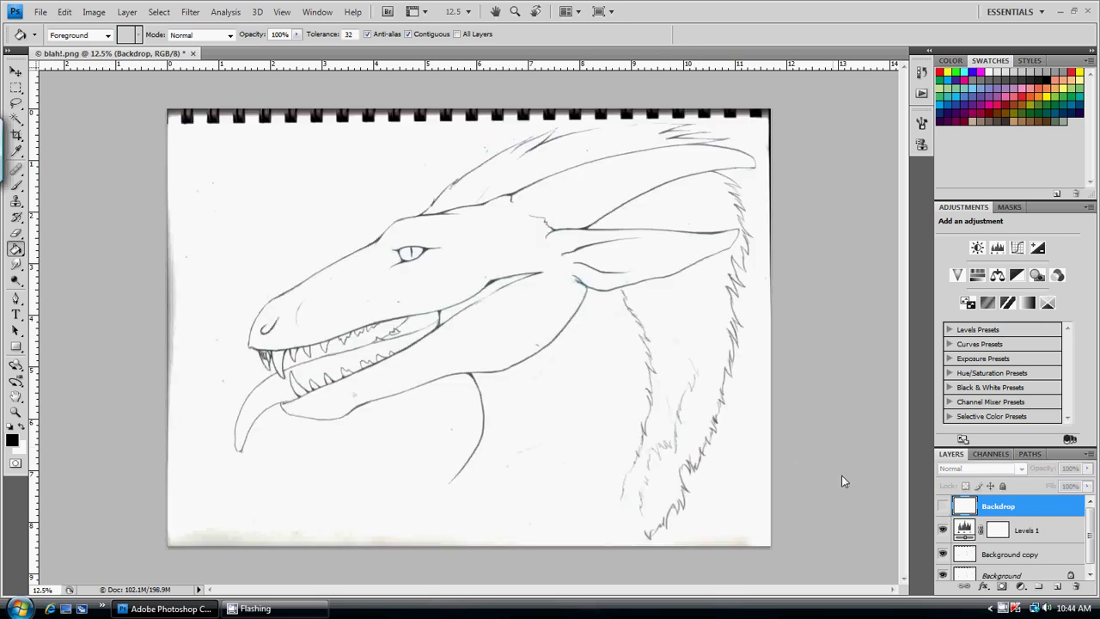
left_click(942, 507)
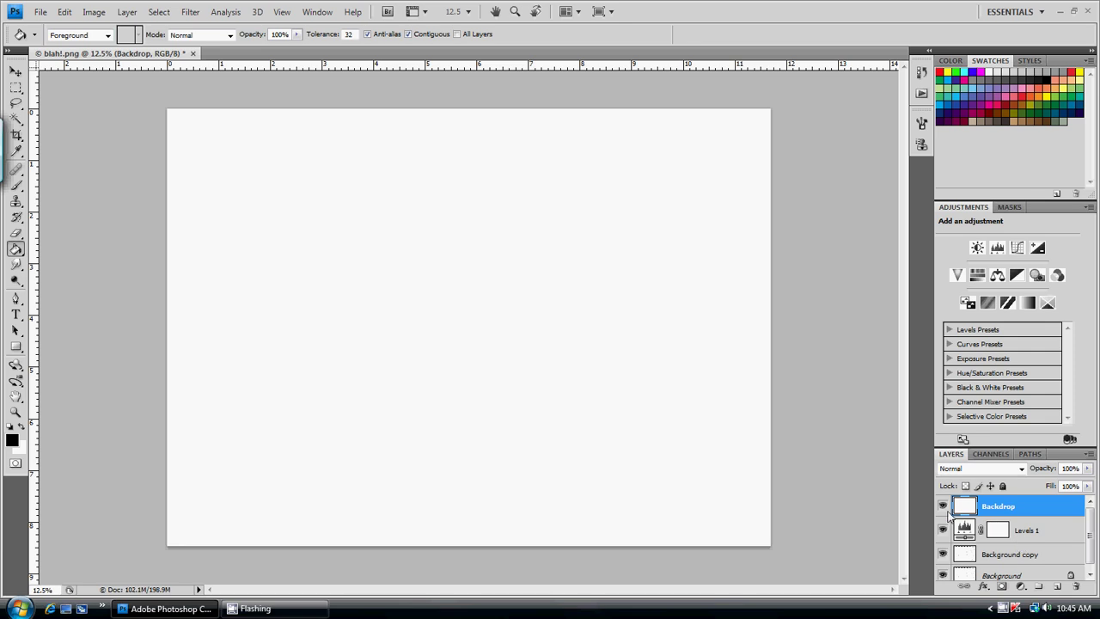
Hide Backdrop and add a new empty layer above it named Lineart
left_click(943, 508)
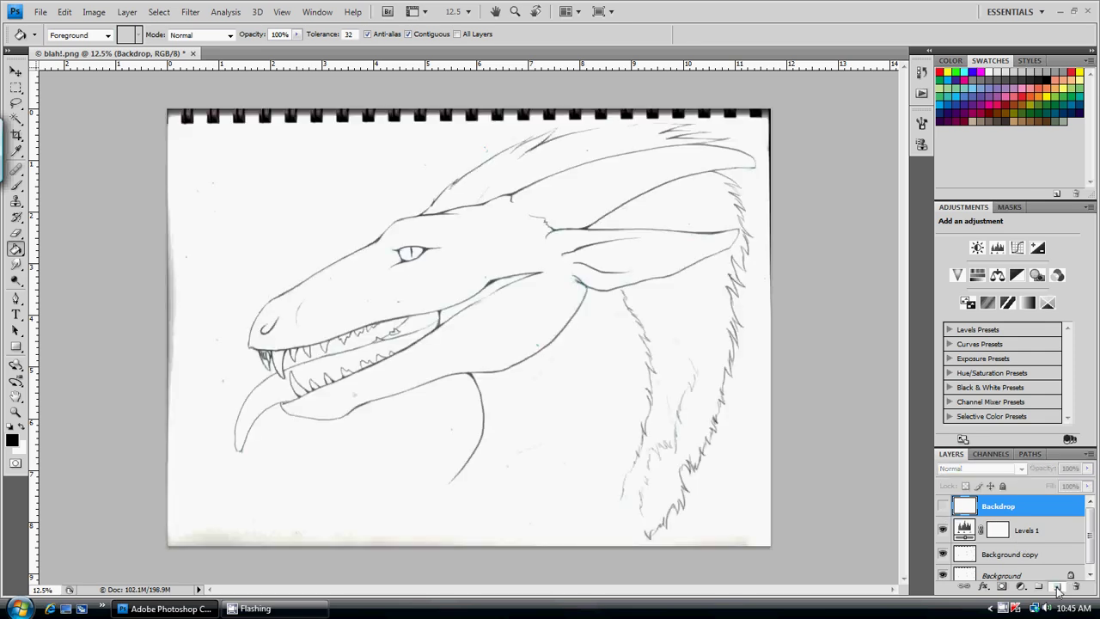
left_click(1057, 586)
double_click(994, 507)
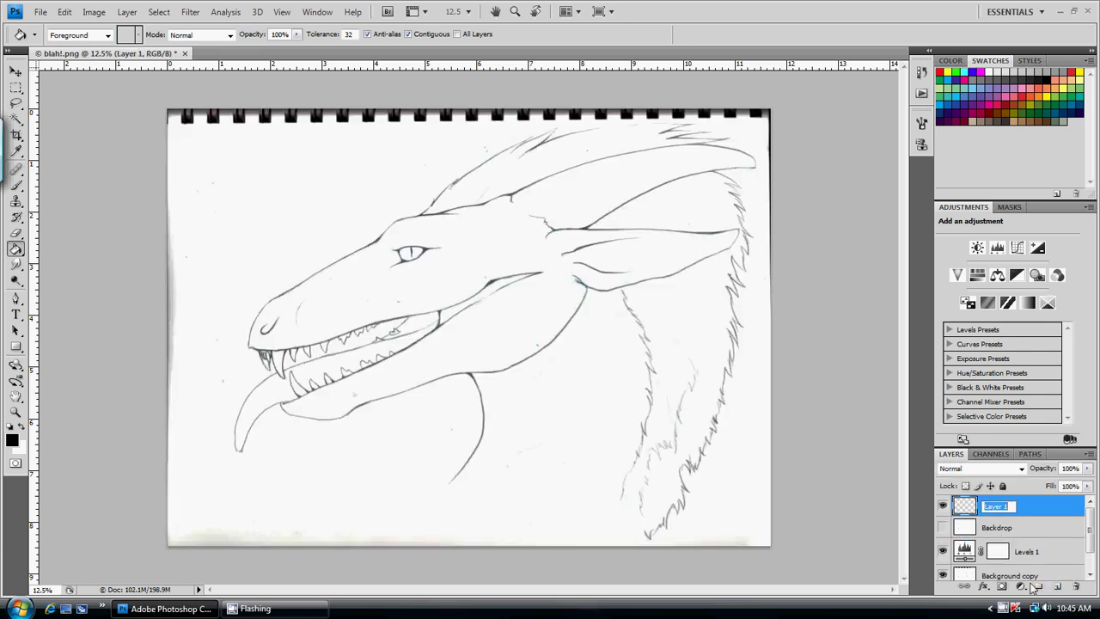
type("Lineart")
key("Return")
scroll(1023, 534, "down", 1)
Select Background copy, switch to the Eyedropper, and zoom in on the jaw lines
left_click(1019, 553)
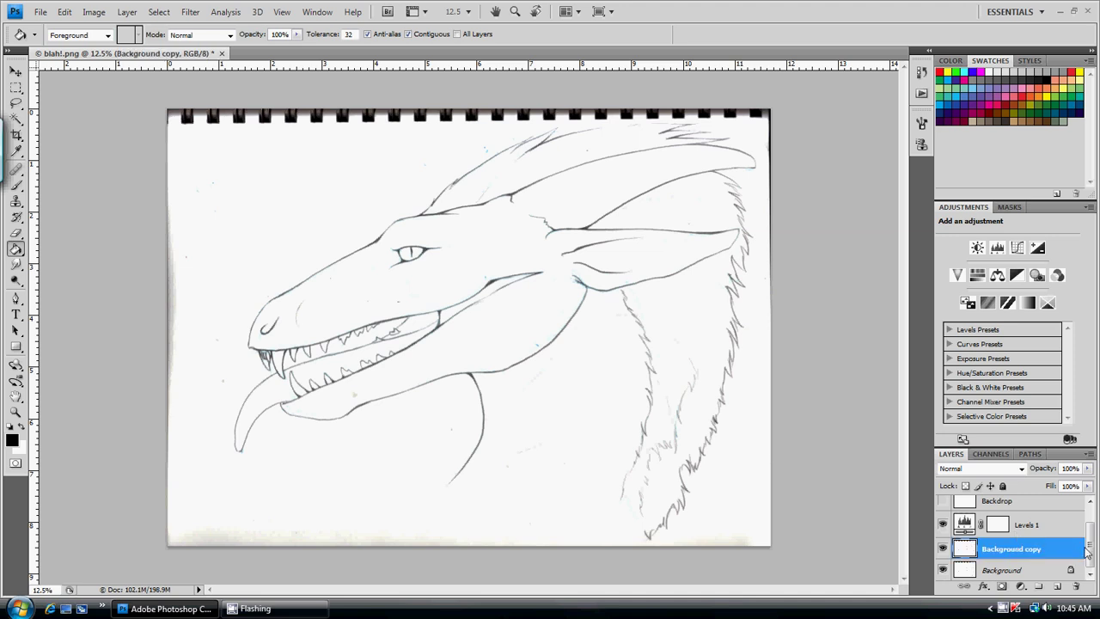
mouse_move(1087, 553)
left_mouse_down()
mouse_move(1088, 526)
mouse_move(1088, 546)
left_mouse_up()
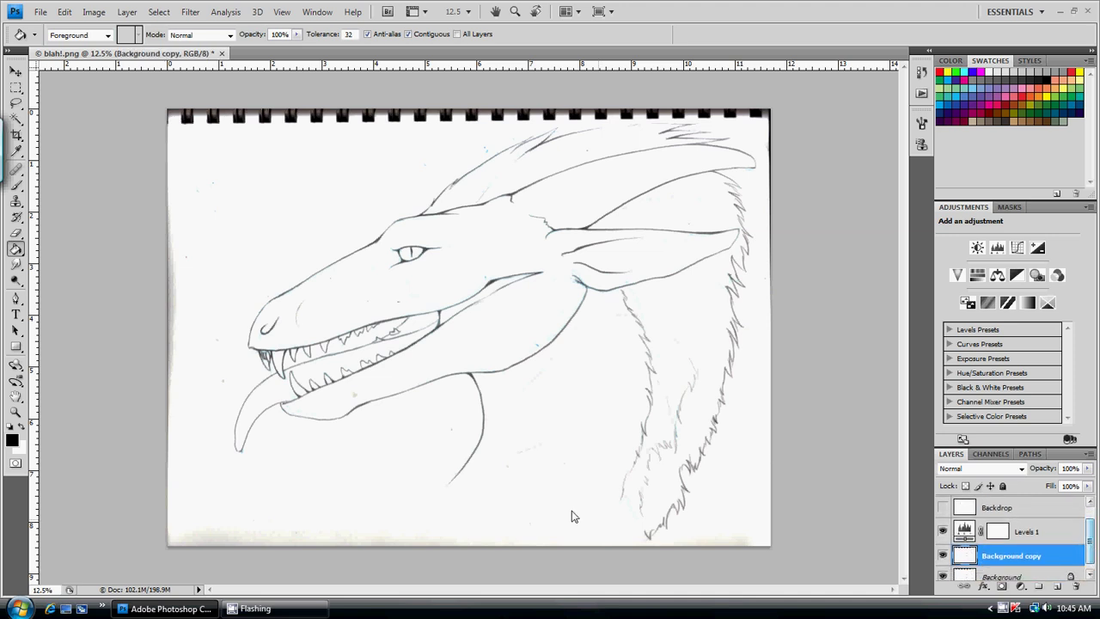
key("i")
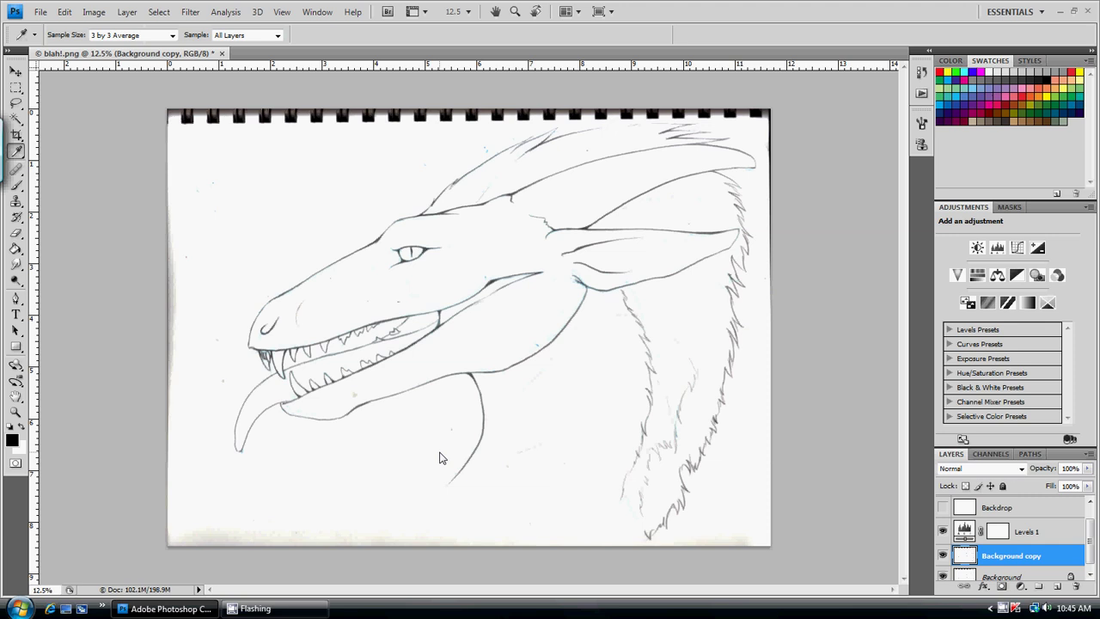
key("ctrl+plus")
key("ctrl+plus")
key("ctrl+plus")
key("ctrl+plus")
key("ctrl+plus")
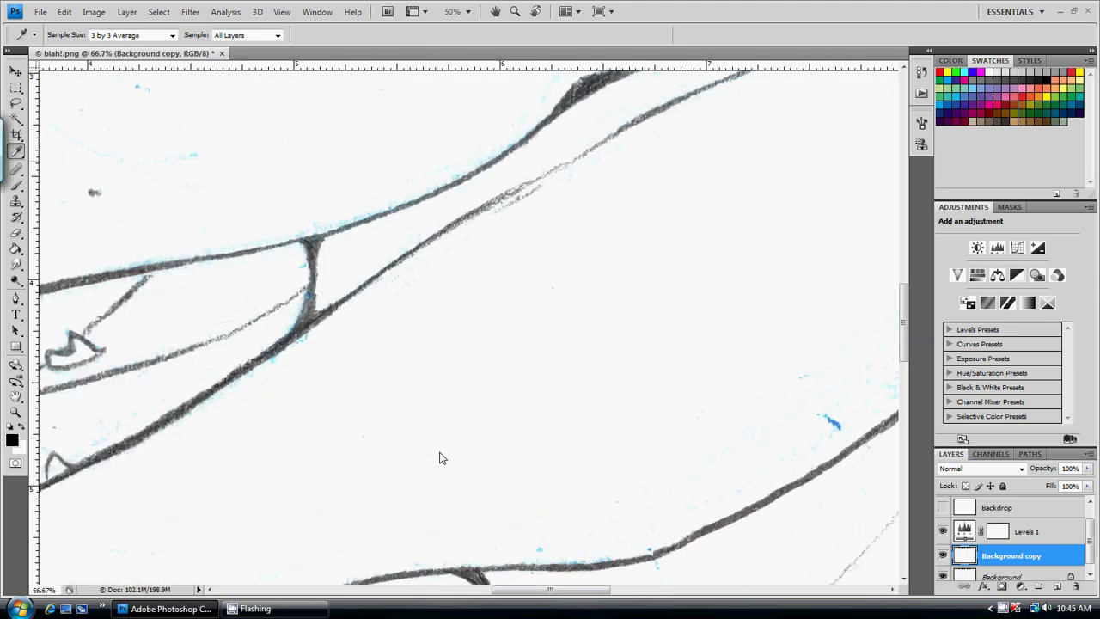
left_click_drag(528, 437, 337, 416)
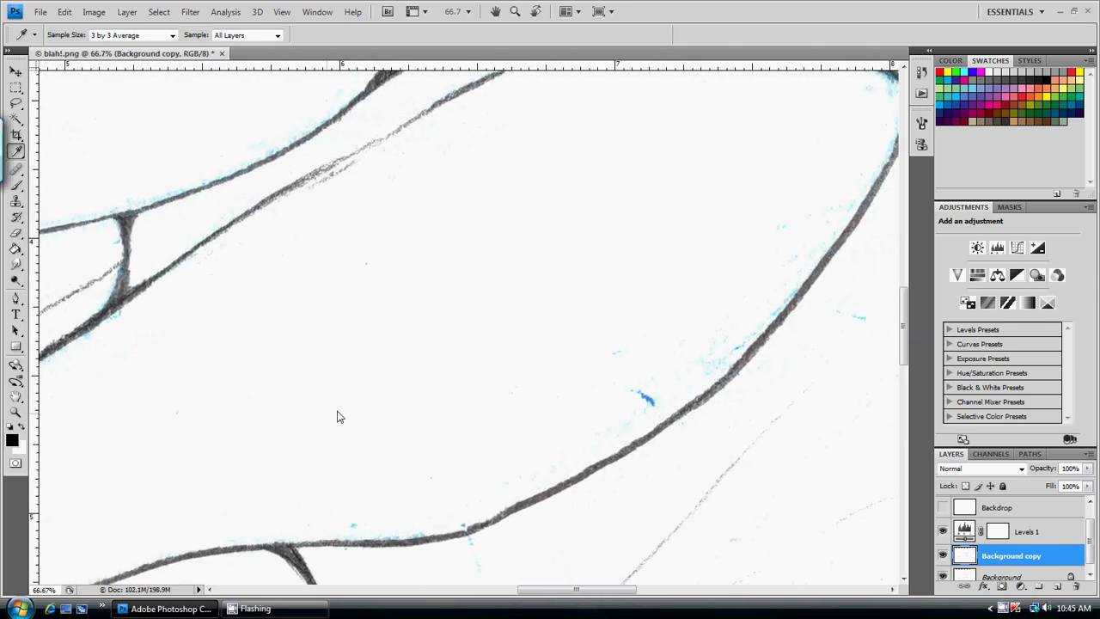
left_click_drag(412, 392, 402, 427)
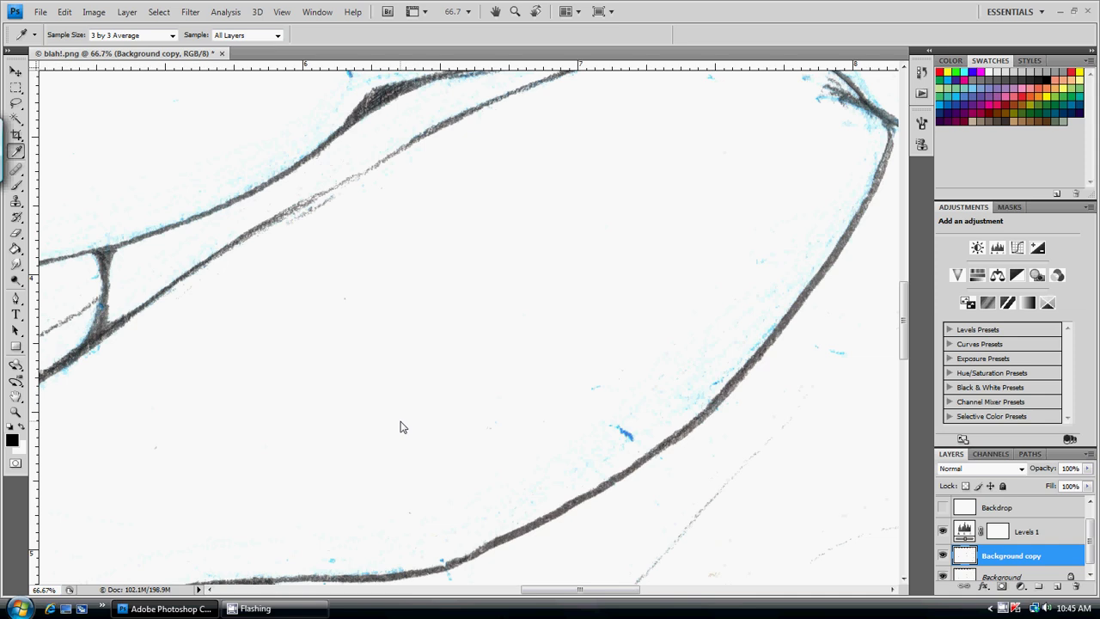
Sample the dark grey jaw line as foreground colour, then zoom out to the whole head
left_click(622, 479)
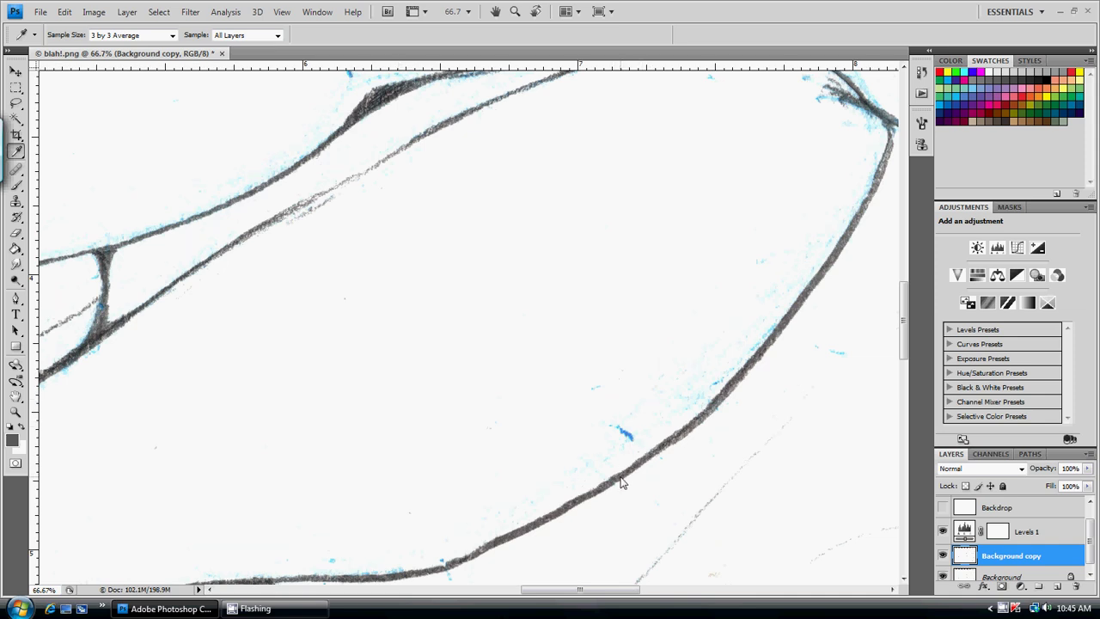
left_click(361, 178)
left_click(519, 536)
key("ctrl+minus")
key("ctrl+minus")
key("ctrl+minus")
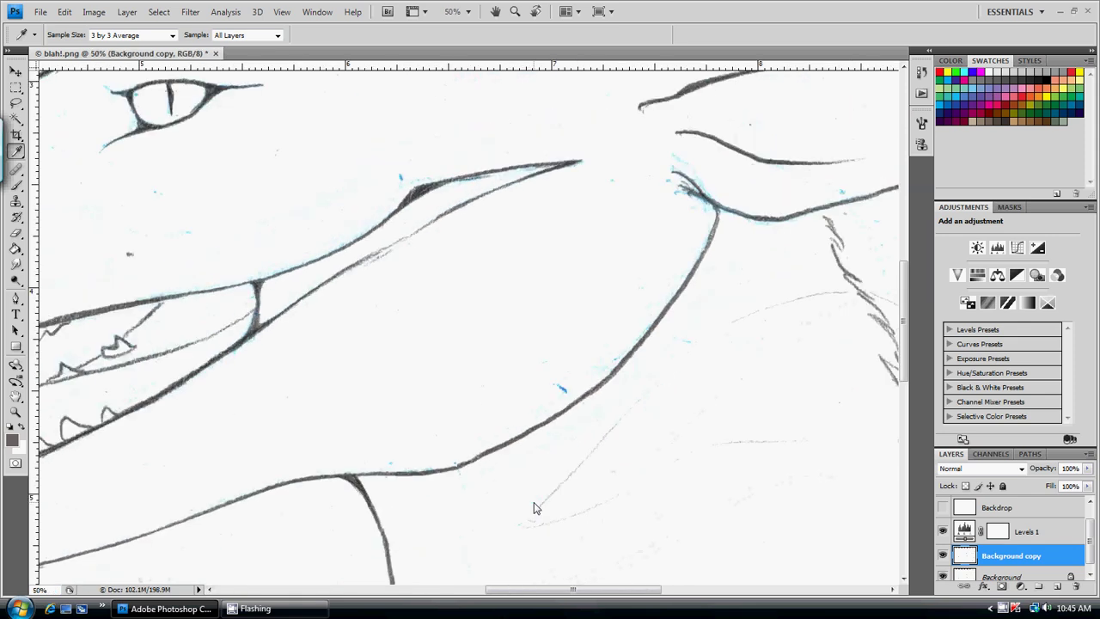
key("ctrl+minus")
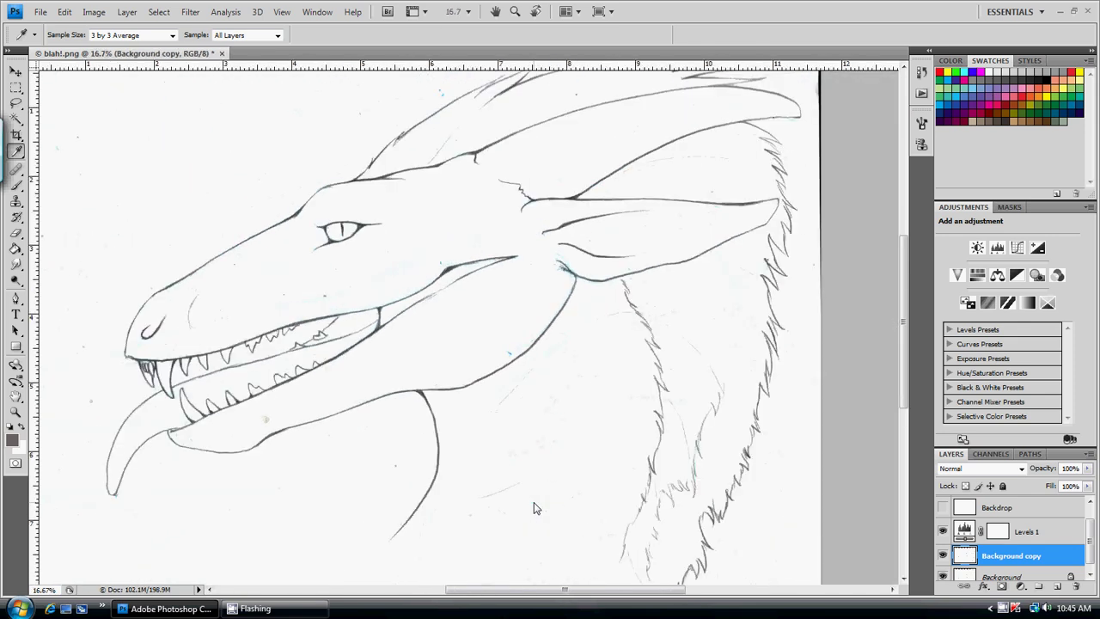
Open Select > Color Range and settle Fuzziness at 122 so only pencil lines are selected
left_click(159, 12)
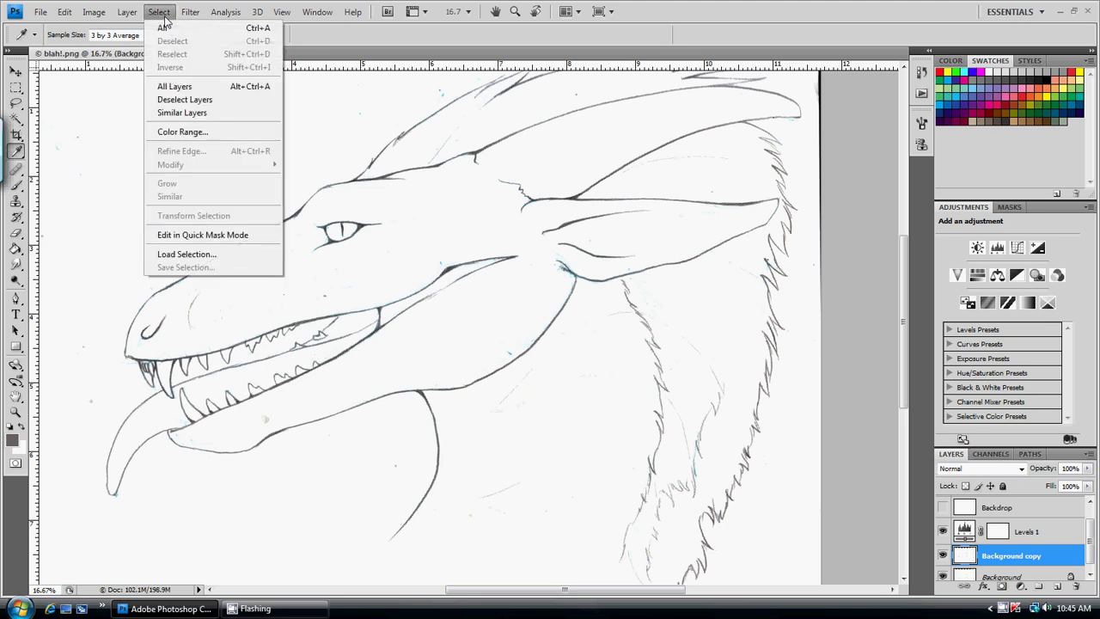
left_click(214, 133)
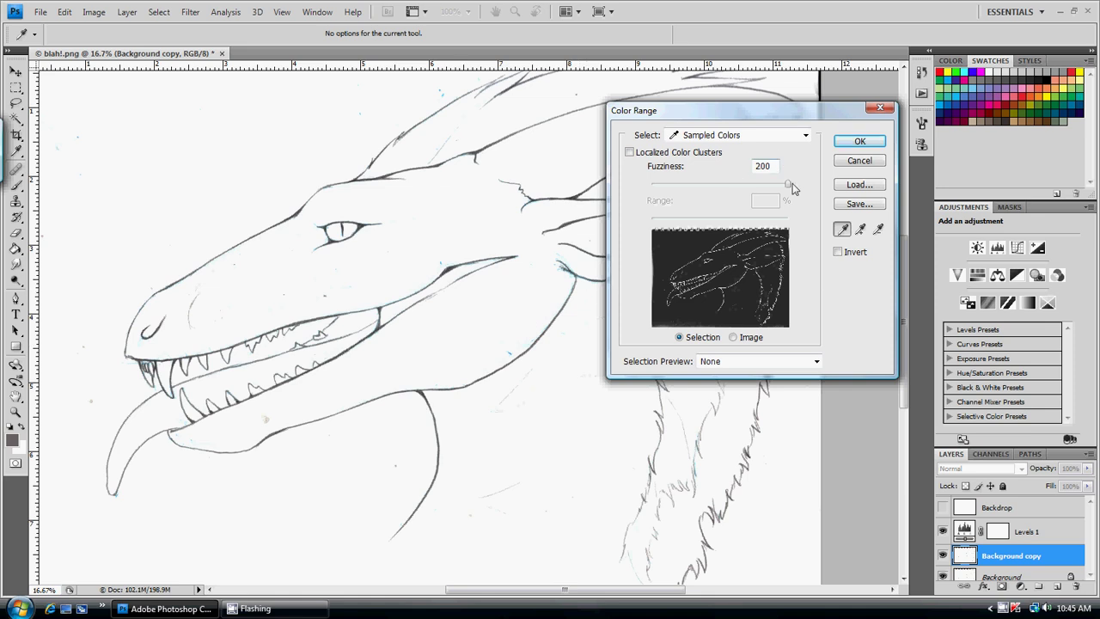
left_click_drag(788, 186, 653, 196)
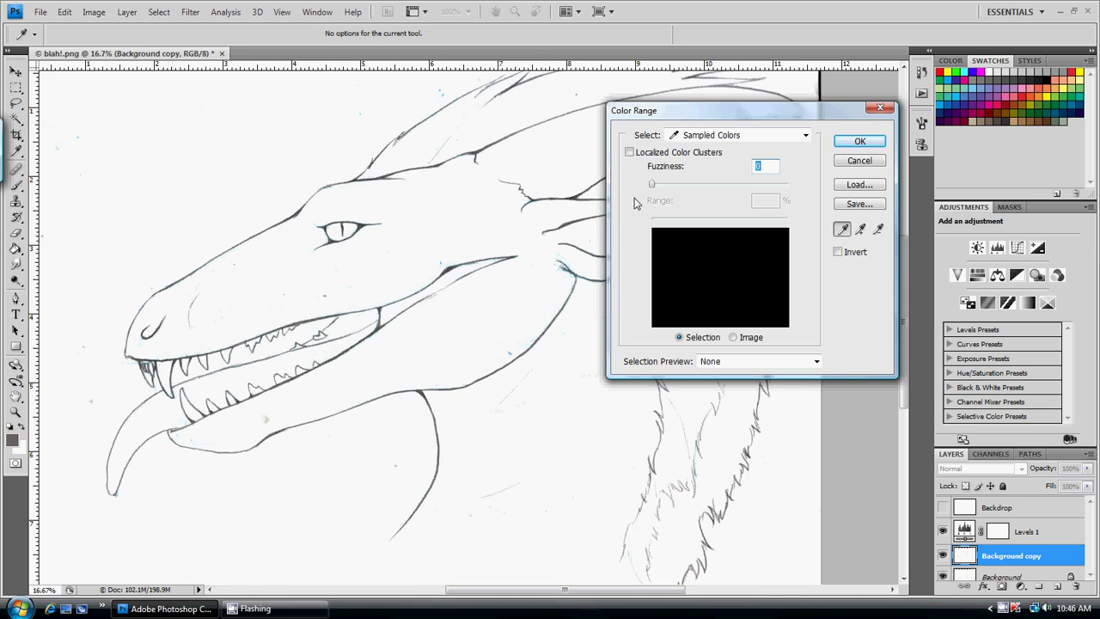
left_click_drag(652, 186, 697, 189)
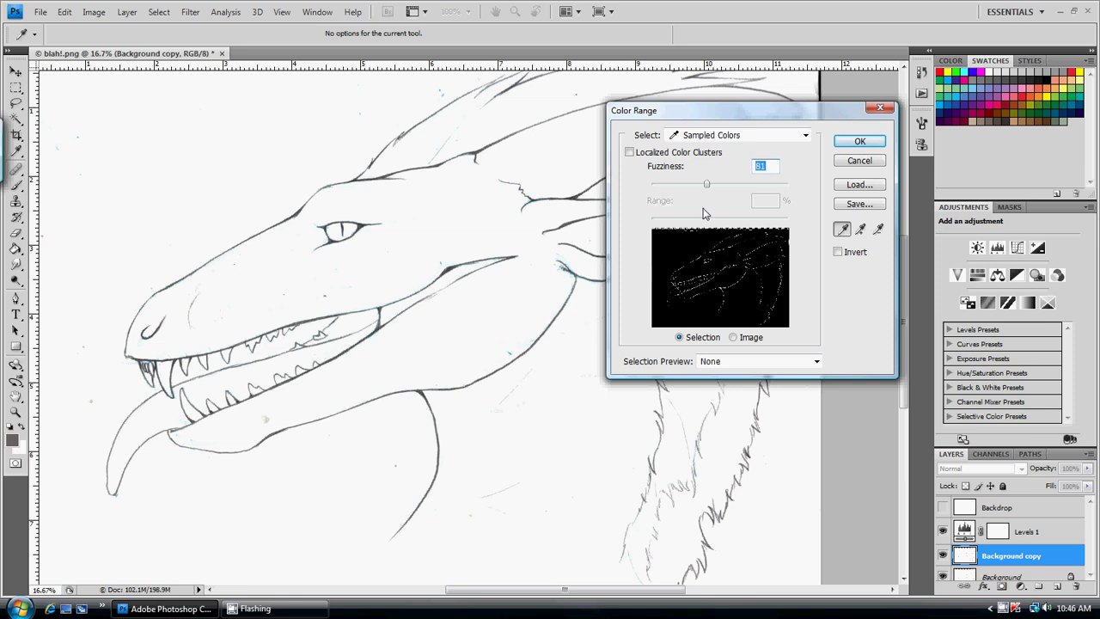
left_click_drag(706, 184, 724, 187)
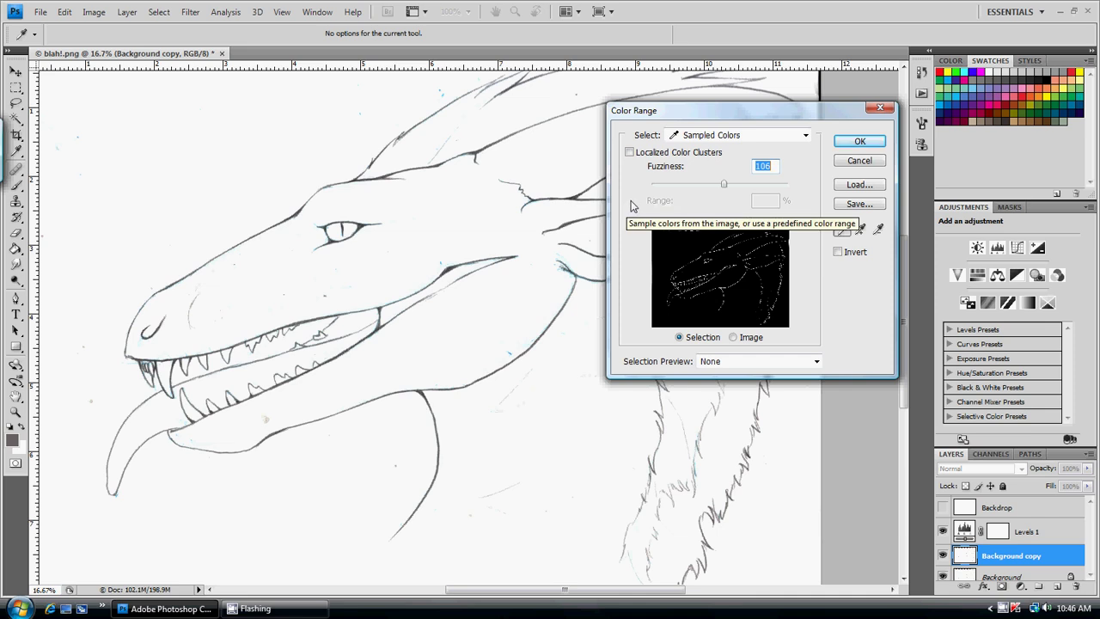
left_click_drag(750, 191, 802, 193)
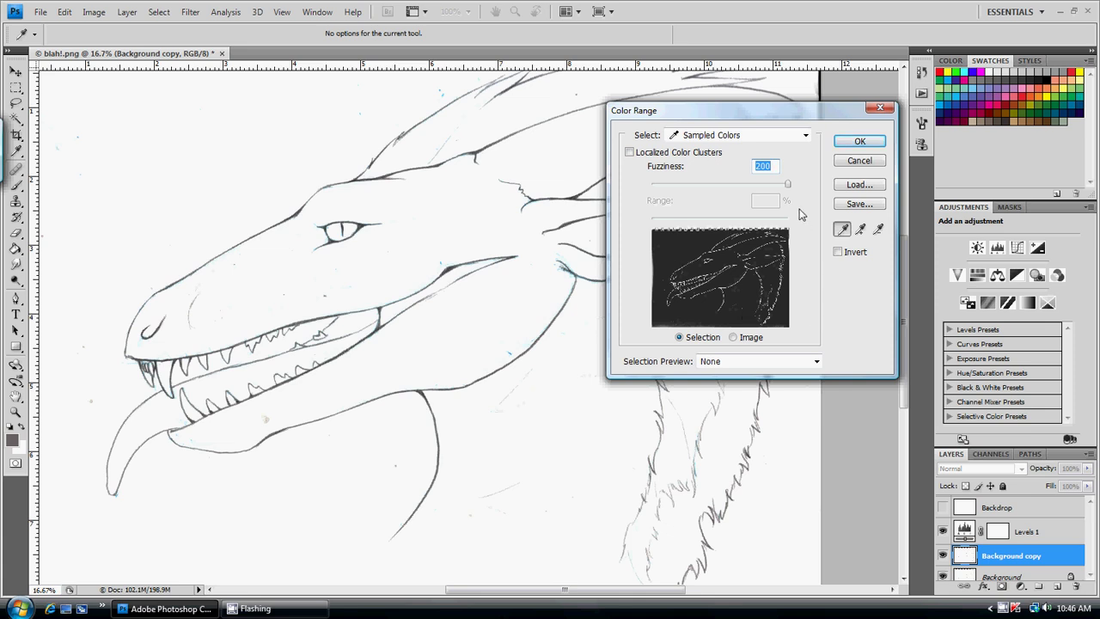
left_click_drag(787, 187, 736, 199)
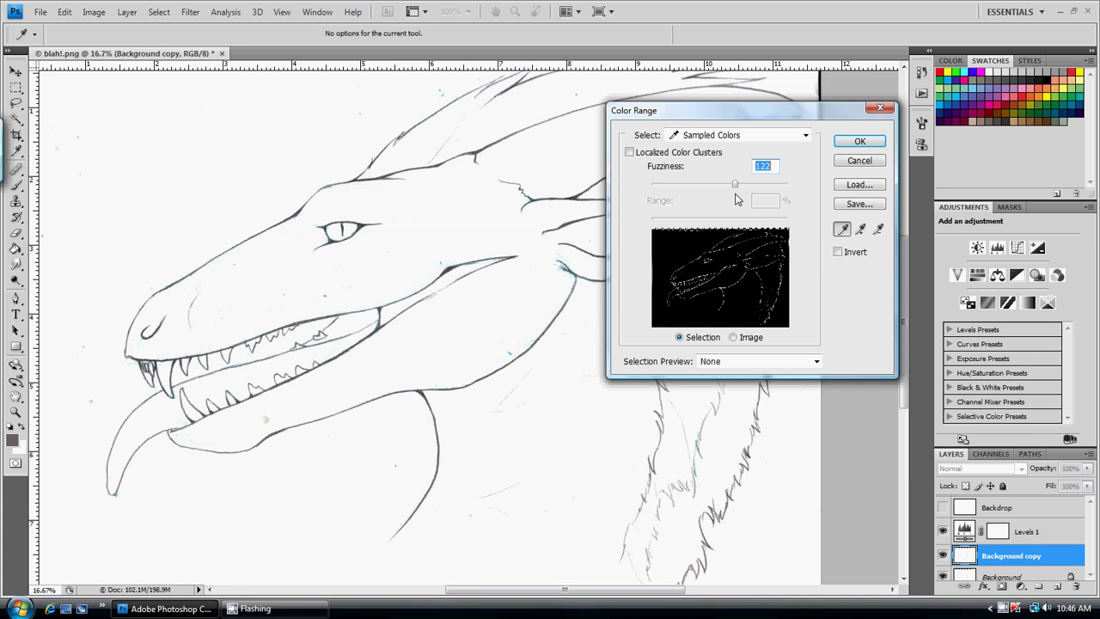
Accept the Color Range selection and zoom in to inspect the selected line edges
left_click(859, 142)
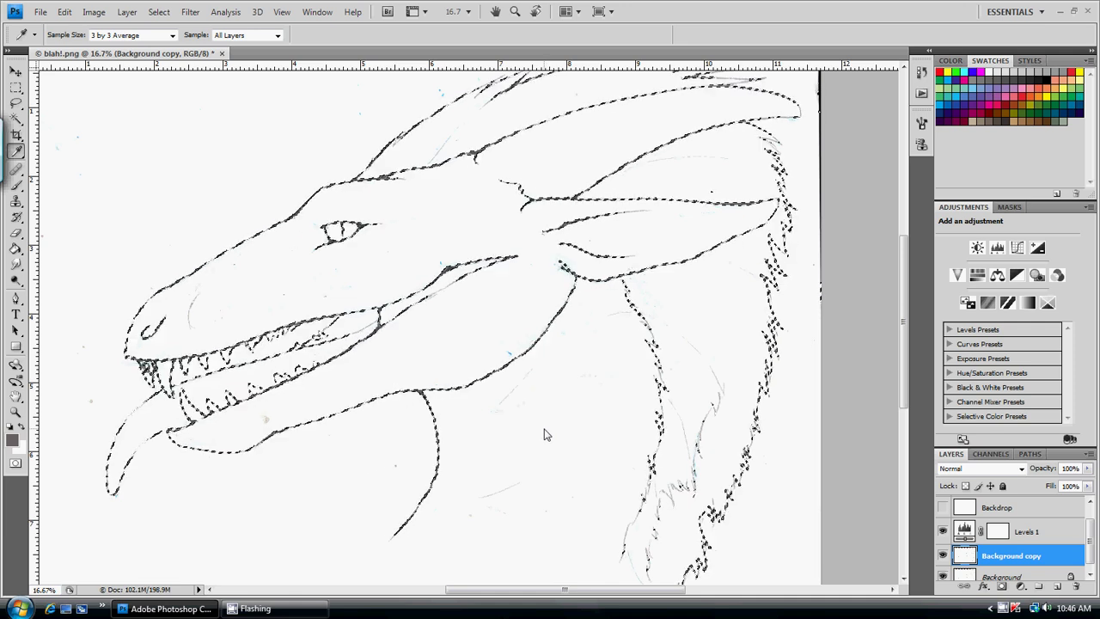
key("ctrl+d")
key("ctrl+plus")
key("ctrl+plus")
key("ctrl+plus")
key("ctrl+plus")
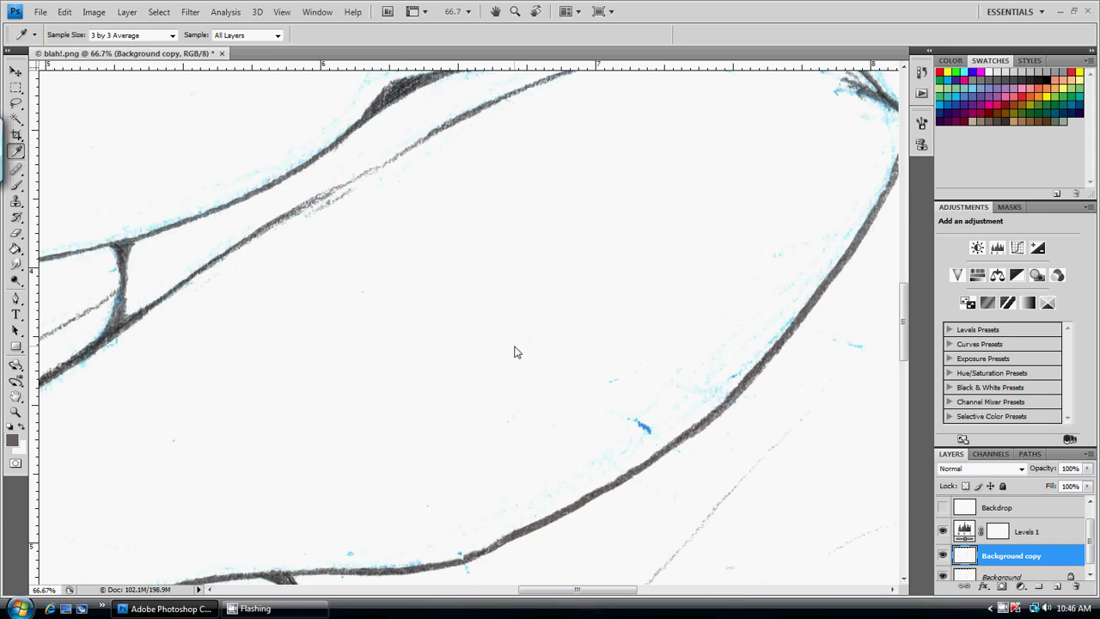
key("ctrl+plus")
key("ctrl+plus")
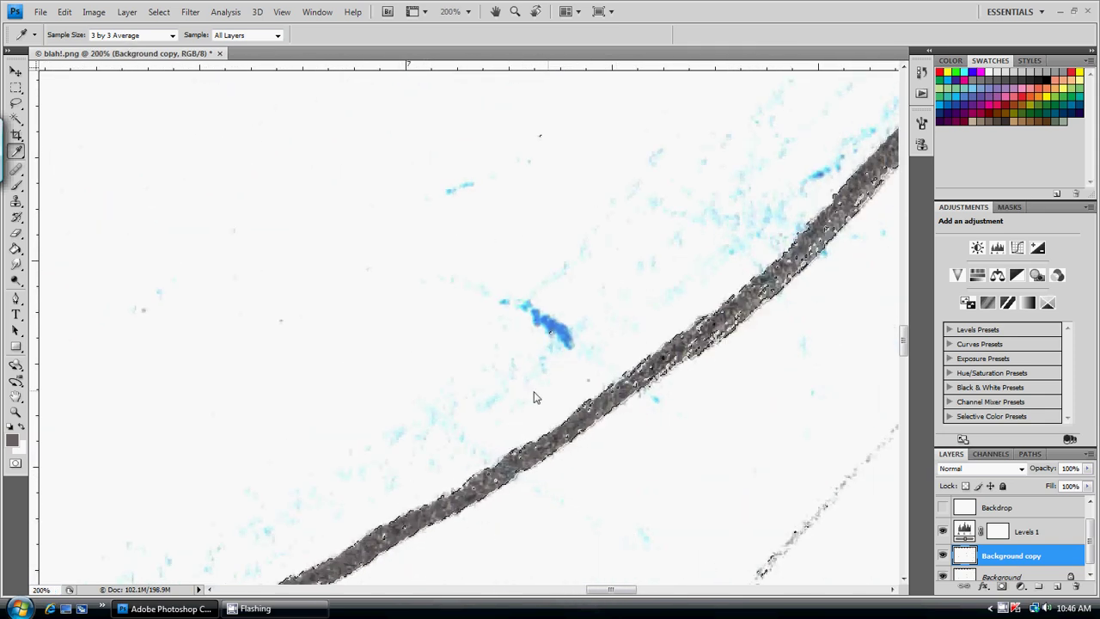
key("ctrl+minus")
key("ctrl+minus")
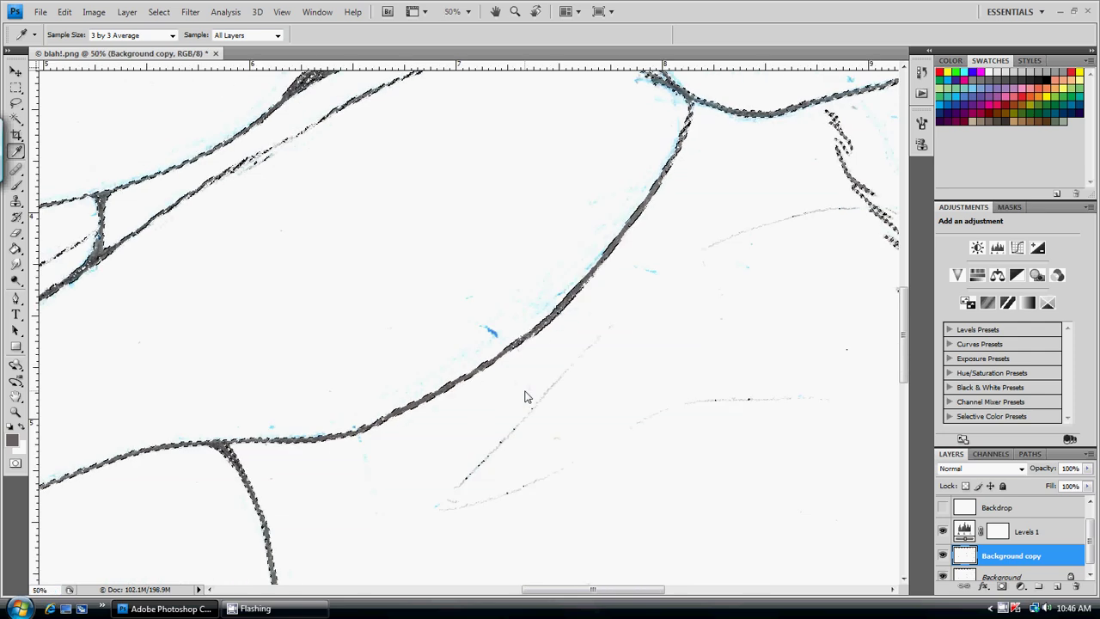
key("ctrl+minus")
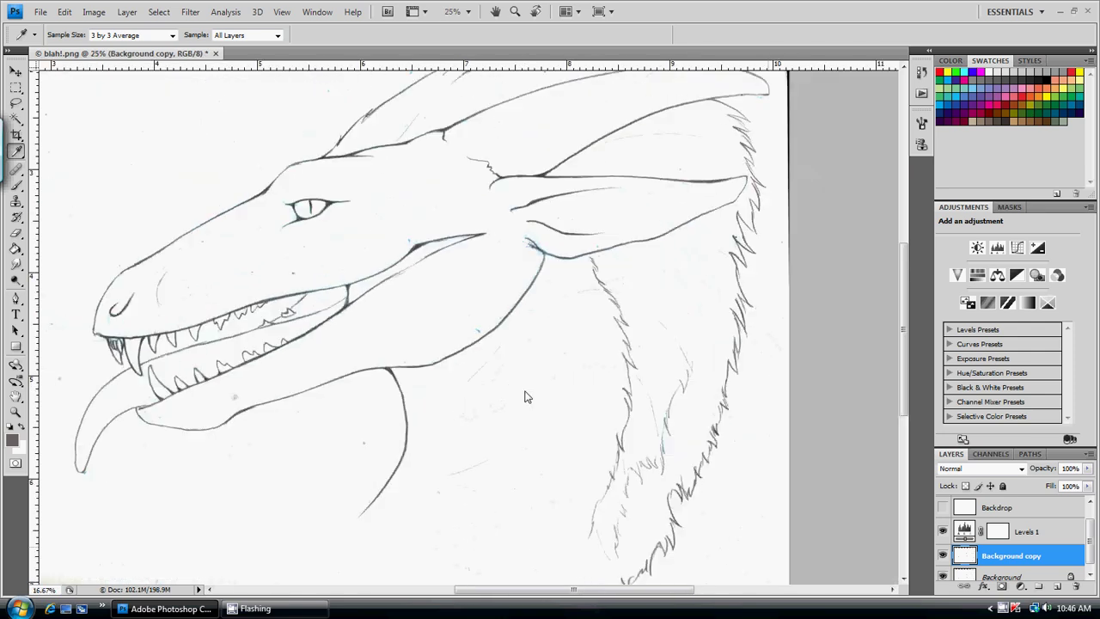
key("ctrl+alt+grave")
key("ctrl+minus")
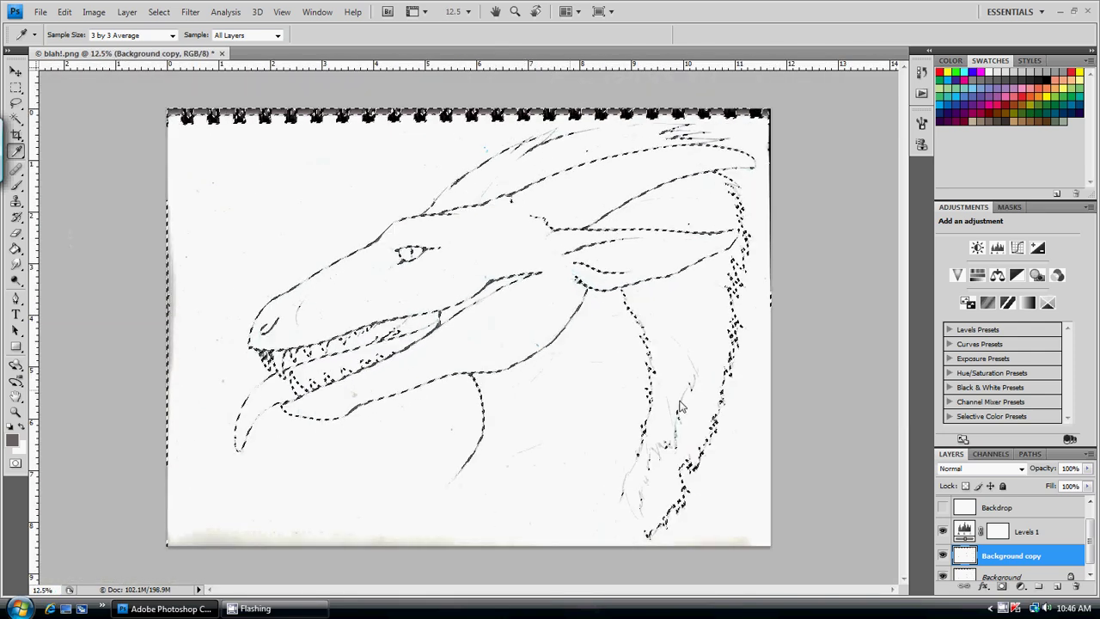
Show the white Backdrop layer and make Lineart the active layer
left_click(942, 507)
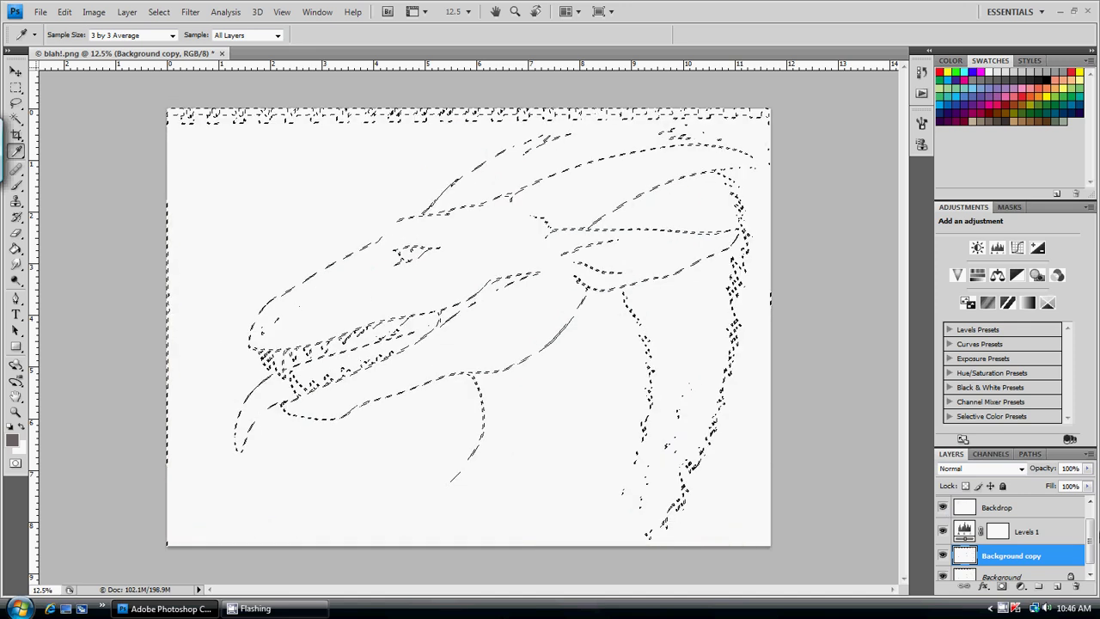
left_click_drag(1089, 534, 1049, 511)
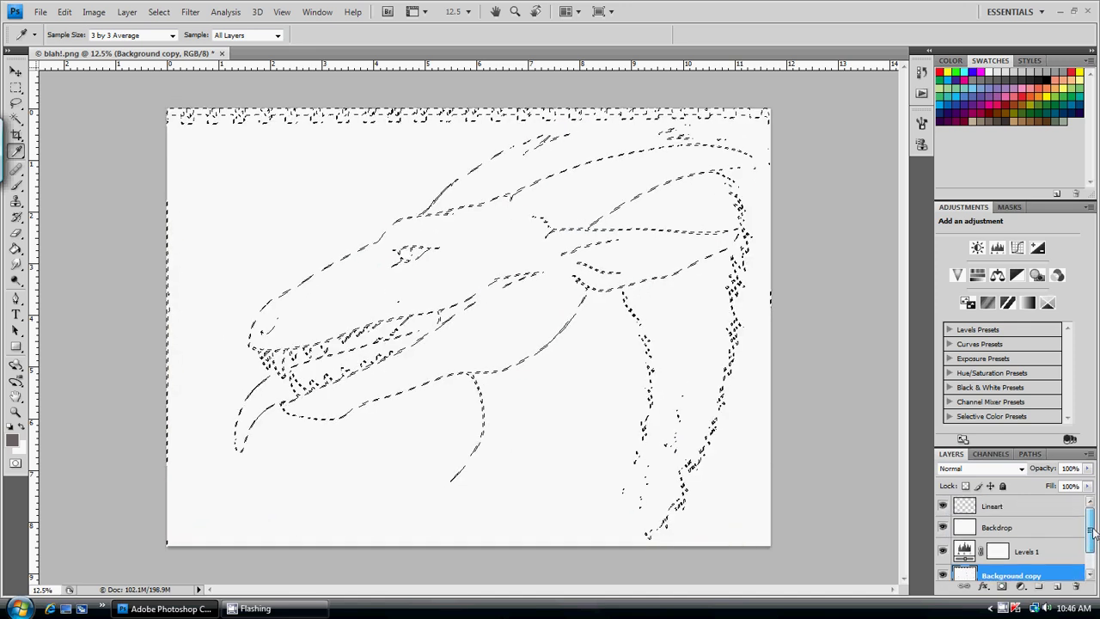
left_click(1049, 510)
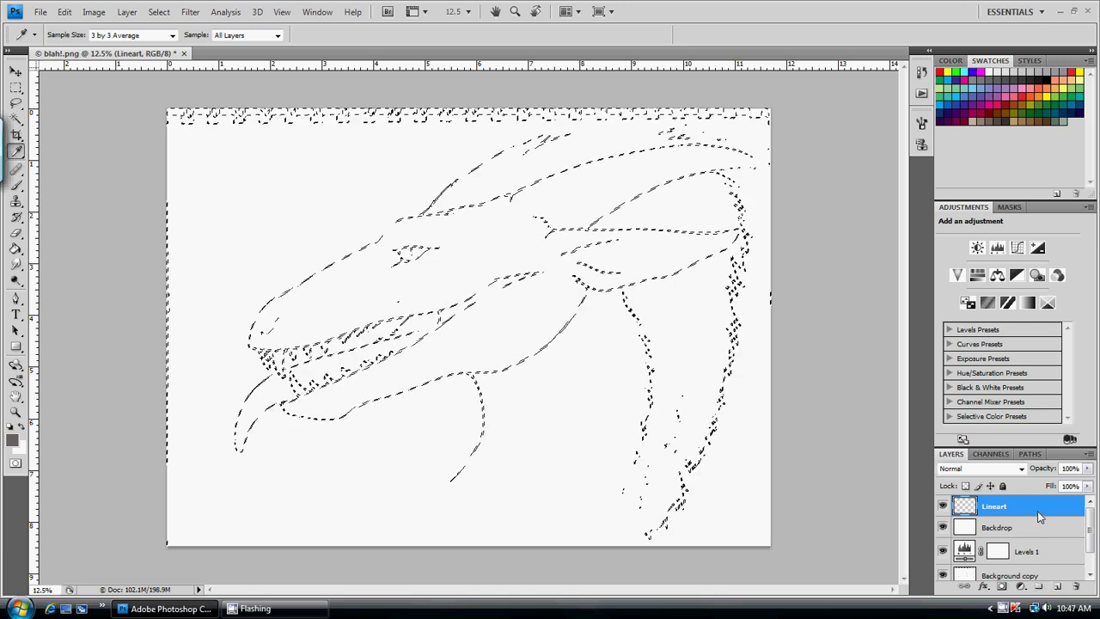
Fill the selected dragon lines on the Lineart layer with Black using Edit > Fill
left_click(63, 12)
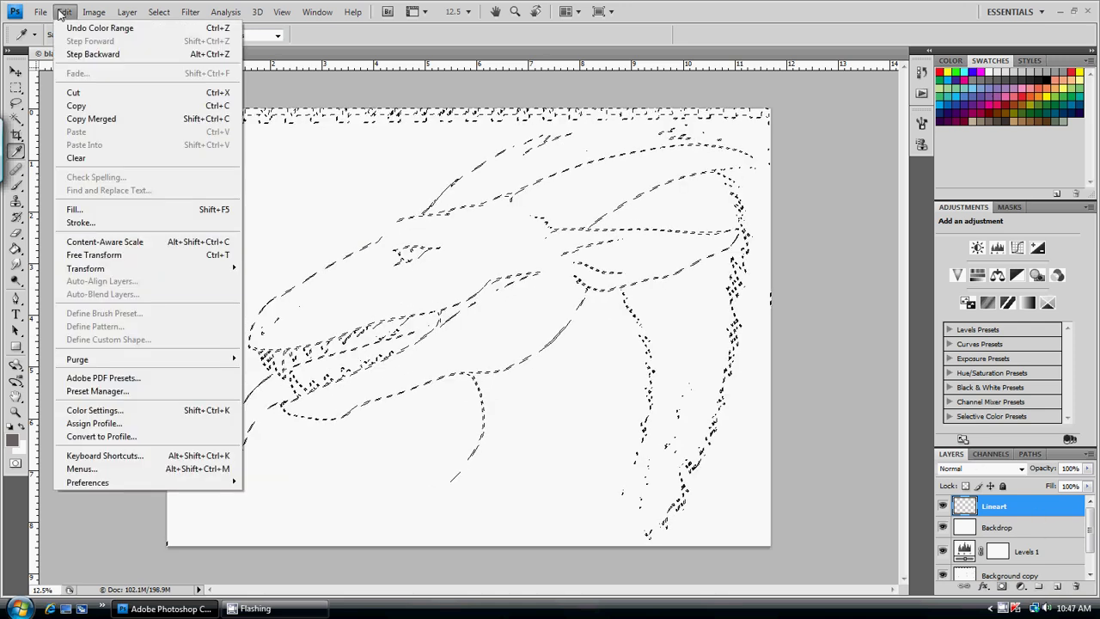
left_click(104, 210)
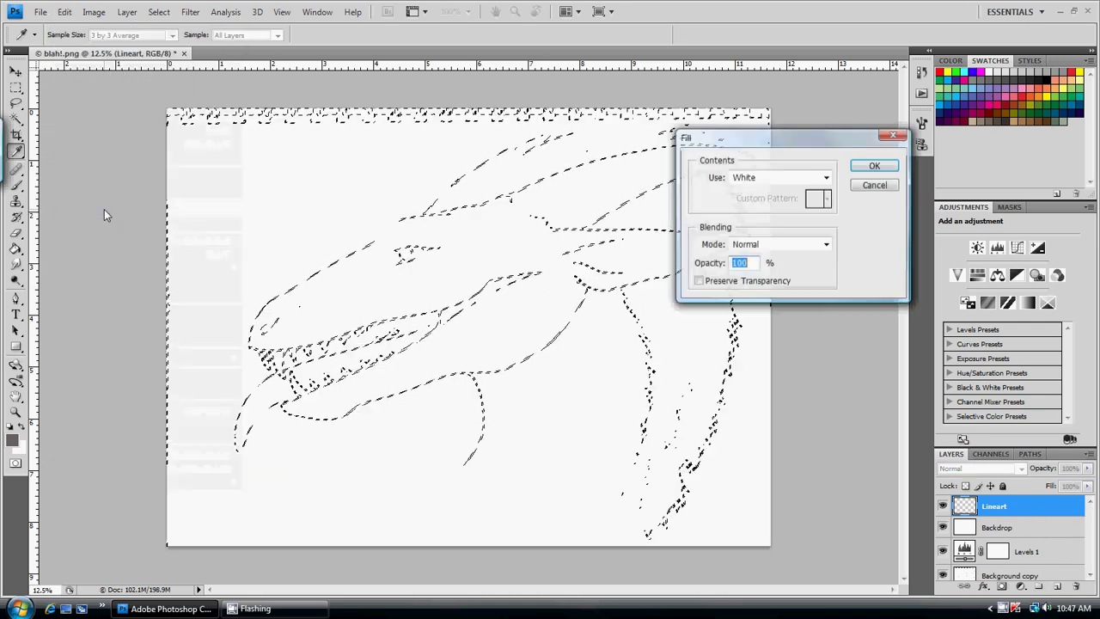
left_click(825, 179)
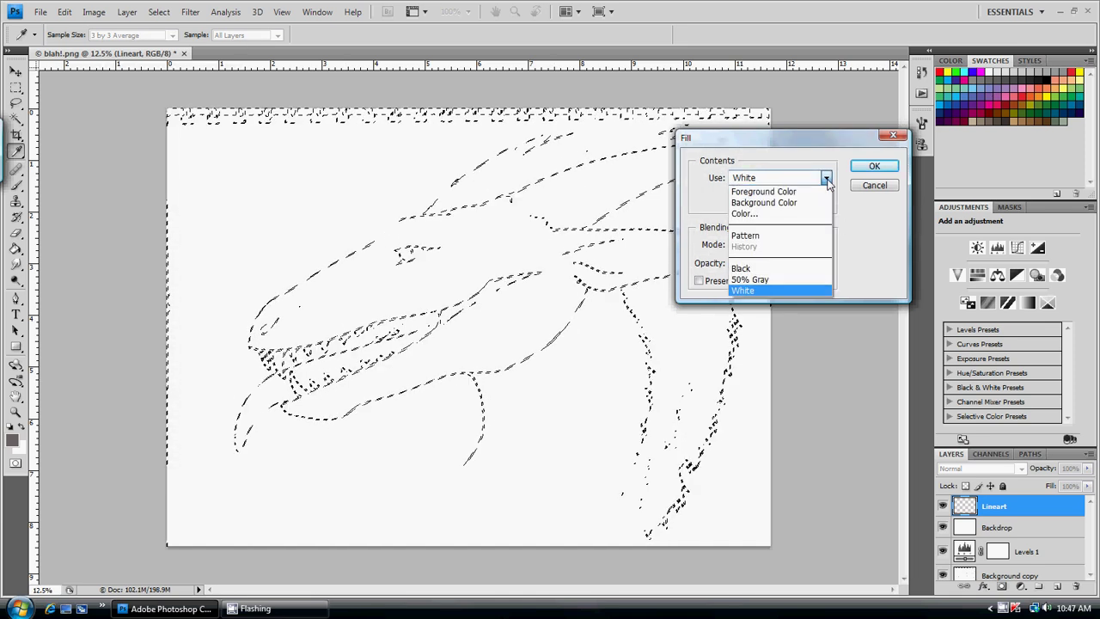
left_click(744, 268)
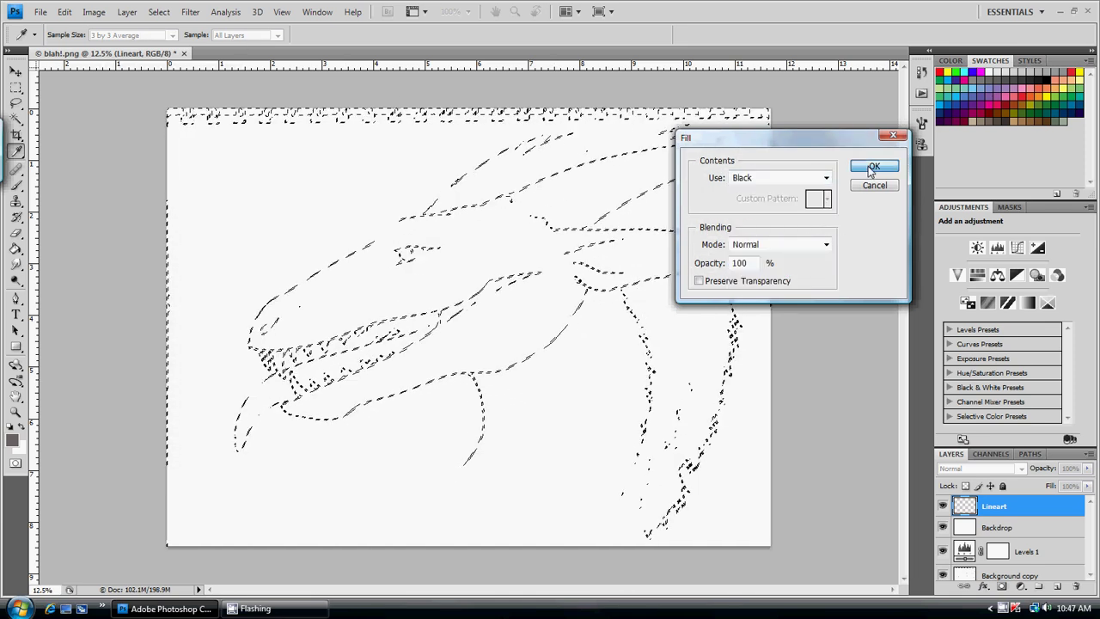
left_click(872, 167)
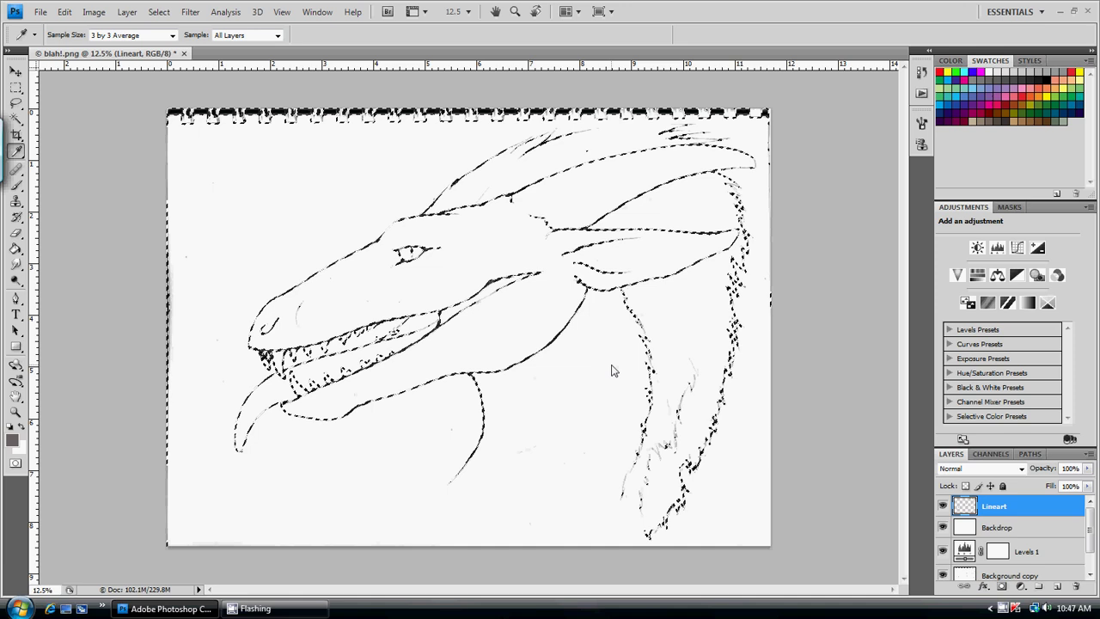
Deselect, then zoom in and pan to inspect the jaw, teeth and slit-pupil eye lines
key("ctrl+d")
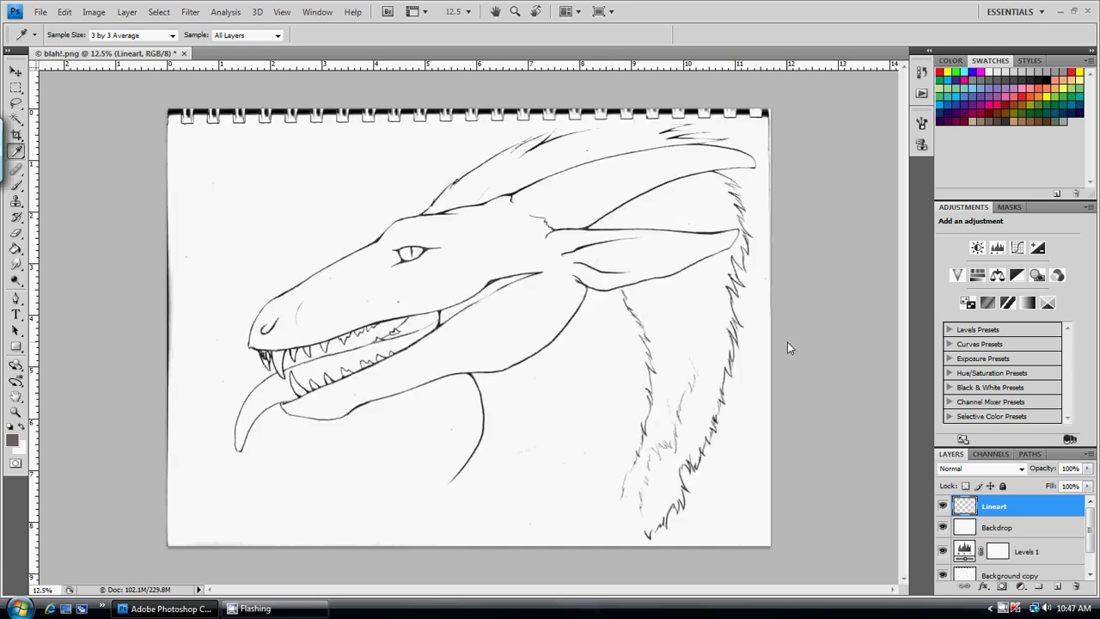
key("ctrl+plus")
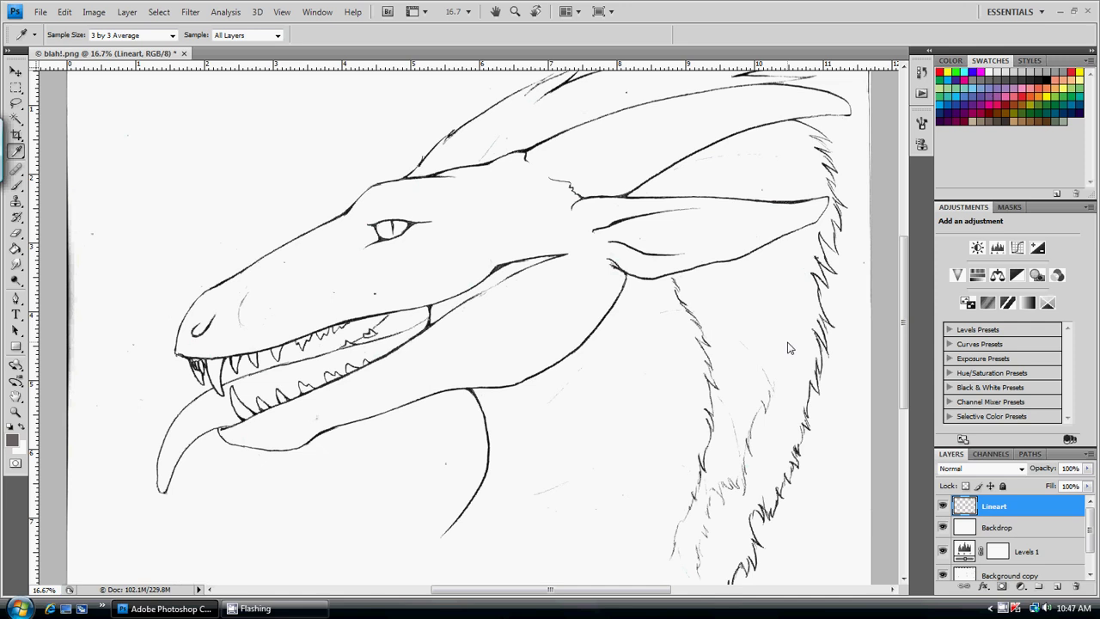
key("ctrl+plus")
key("ctrl+plus")
key("ctrl+plus")
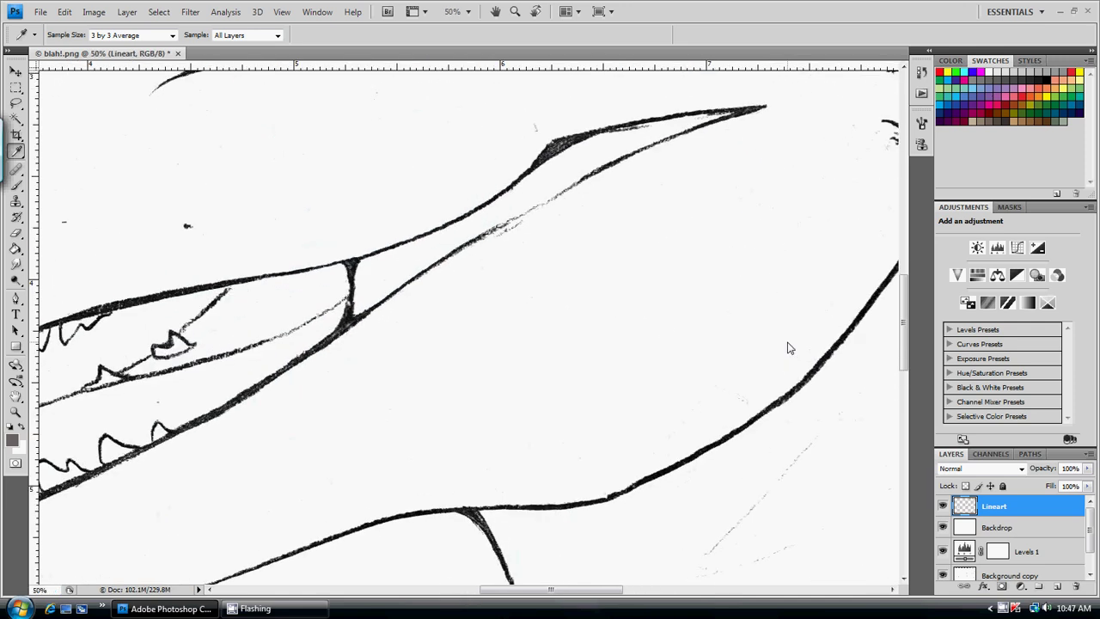
key("ctrl+plus")
left_click_drag(438, 404, 614, 359)
left_click_drag(257, 415, 312, 405)
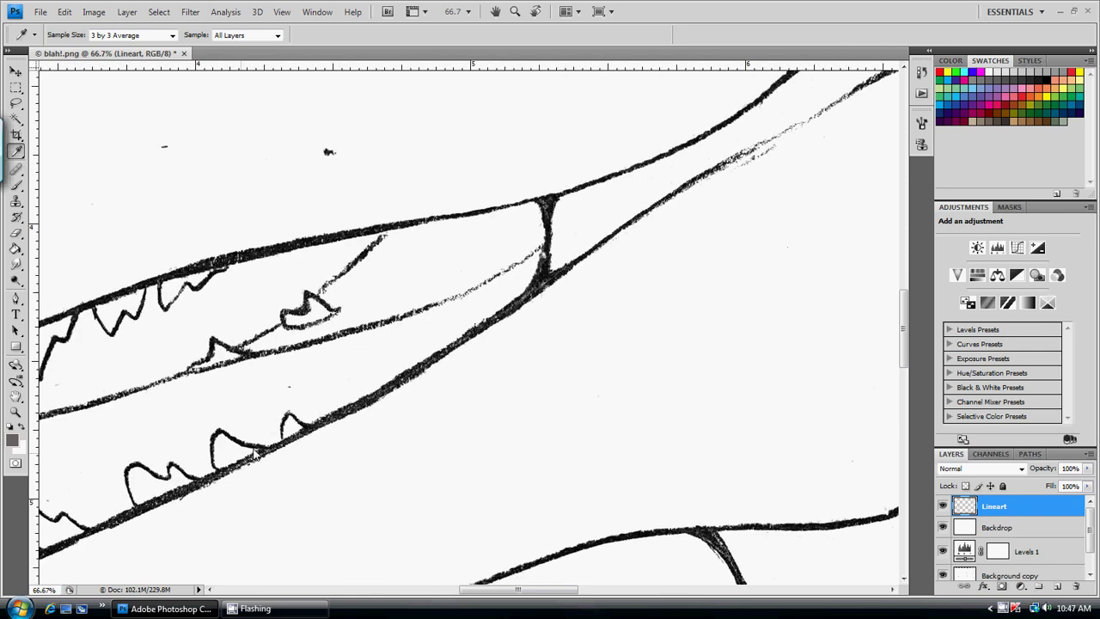
left_click_drag(245, 459, 539, 361)
left_click_drag(209, 461, 677, 442)
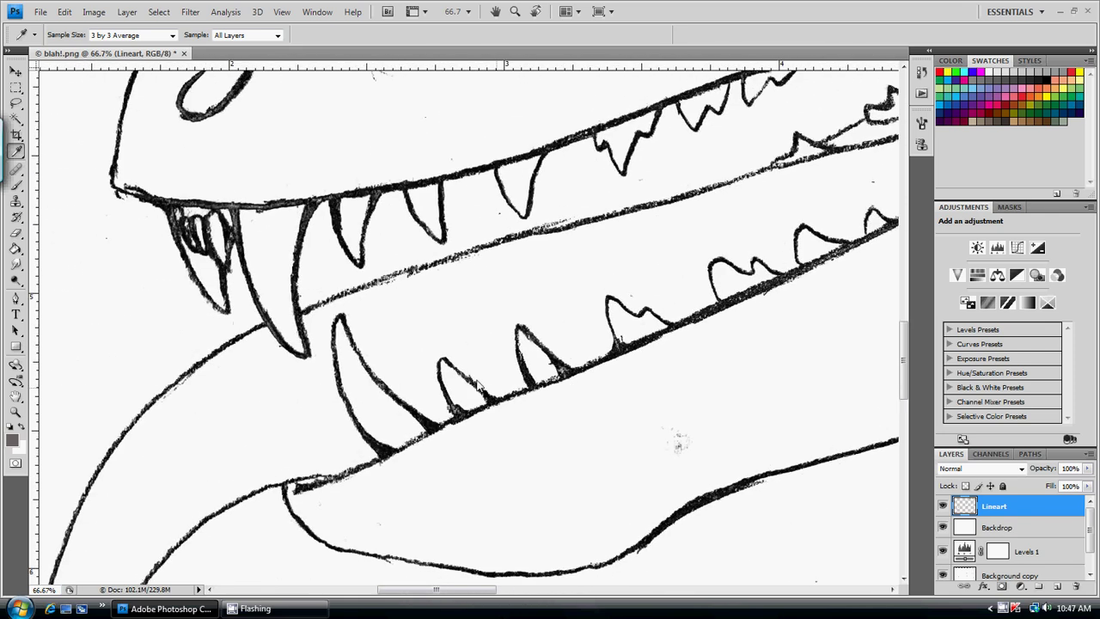
left_click_drag(361, 335, 388, 422)
left_click_drag(511, 149, 327, 437)
left_click_drag(593, 232, 383, 344)
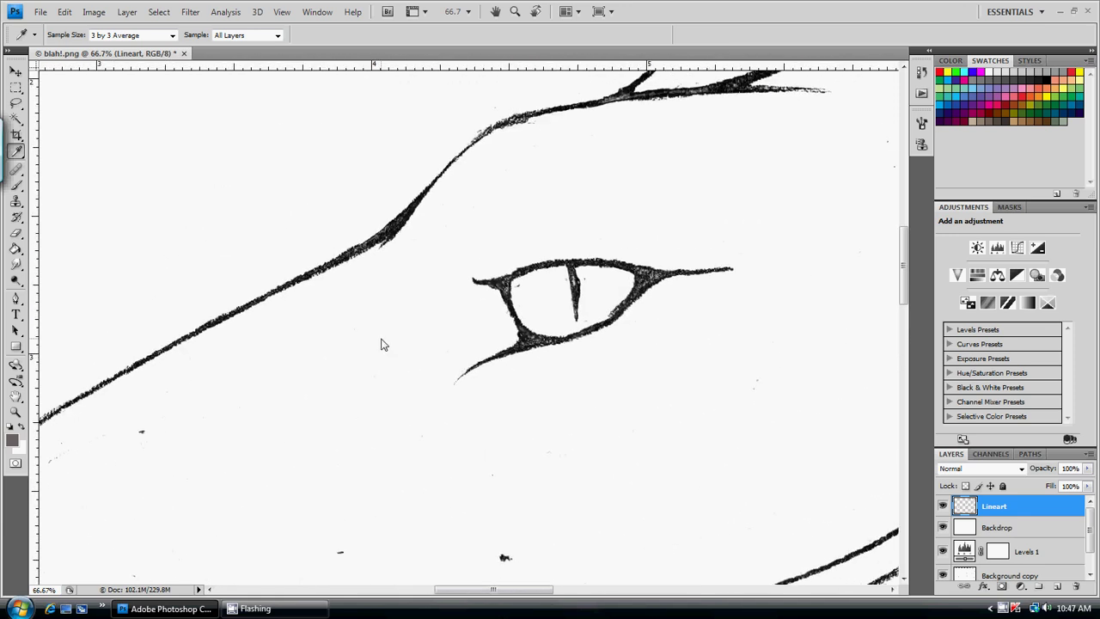
Zoom out to see the whole page, zoom back in on the head, and switch to the Eraser
key("ctrl+minus")
key("ctrl+minus")
key("ctrl+minus")
key("ctrl+minus")
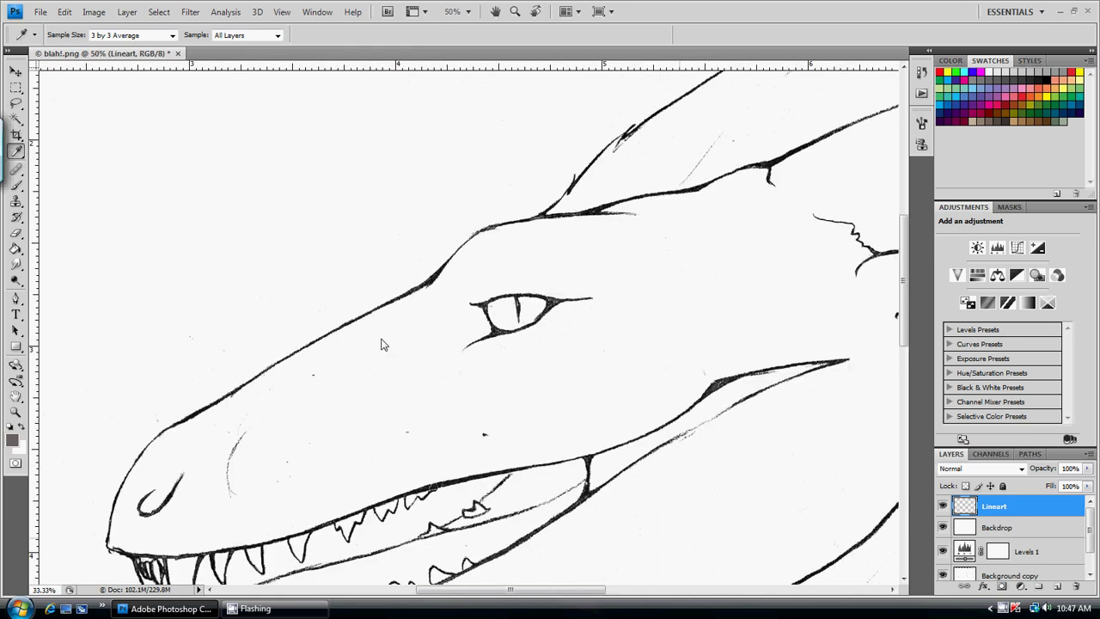
scroll(486, 348, "down", 3)
scroll(485, 348, "right", 2)
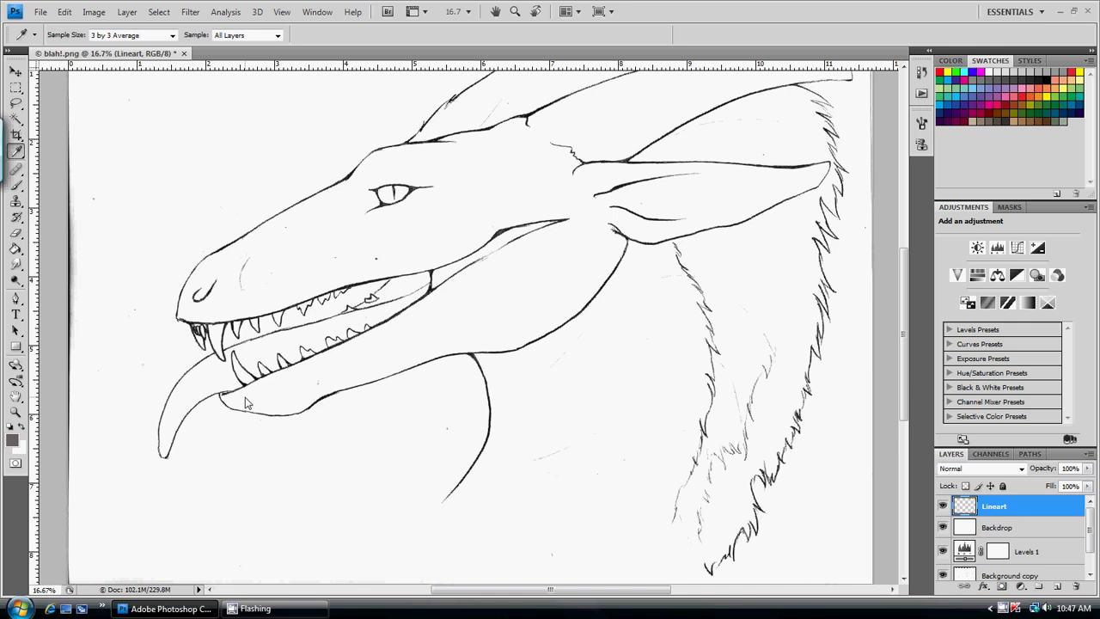
key("ctrl+minus")
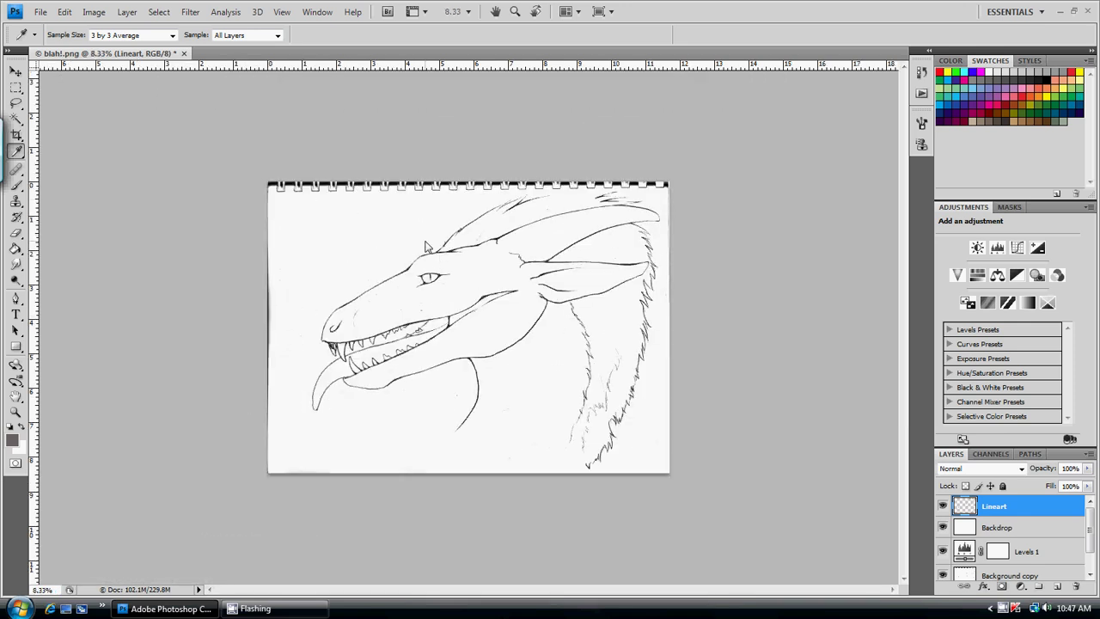
key("ctrl+plus")
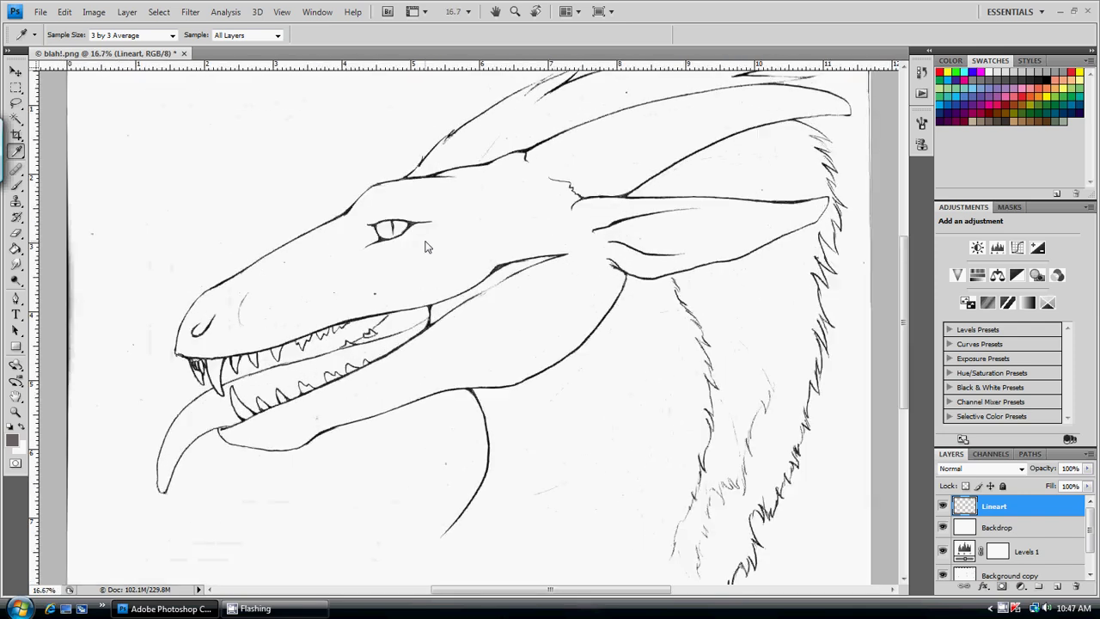
key("ctrl+plus")
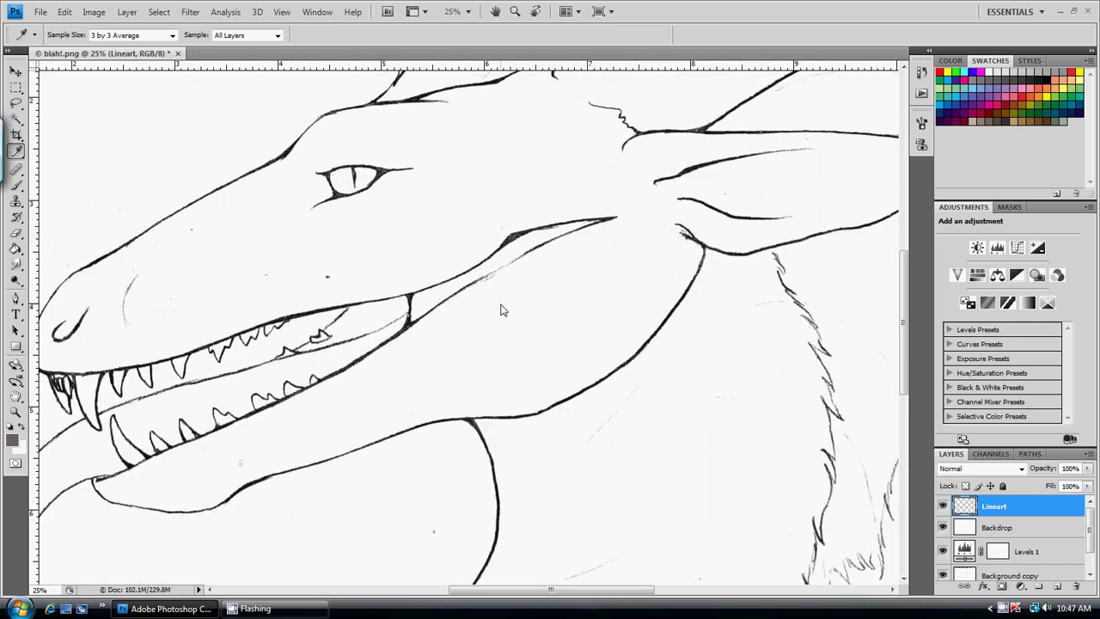
key("e")
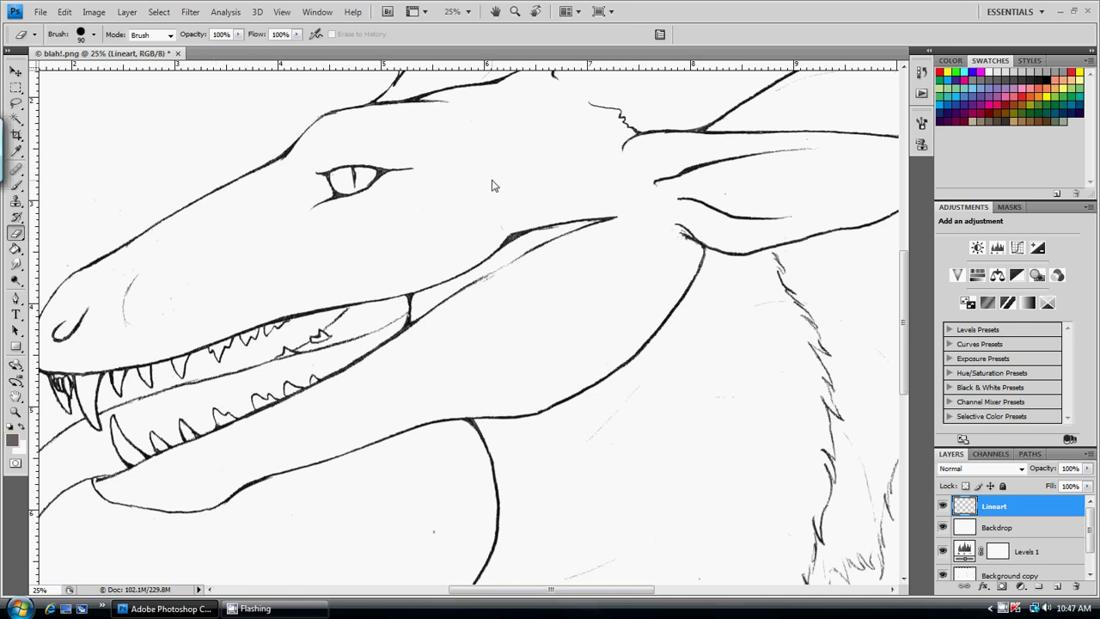
Erase the spiral-binding rings along the page top, then zoom out to show the whole page
left_click_drag(492, 186, 551, 364)
mouse_move(564, 271)
left_mouse_down()
mouse_move(431, 283)
mouse_move(573, 278)
mouse_move(461, 286)
mouse_move(461, 258)
mouse_move(439, 270)
mouse_move(561, 256)
mouse_move(485, 269)
left_mouse_up()
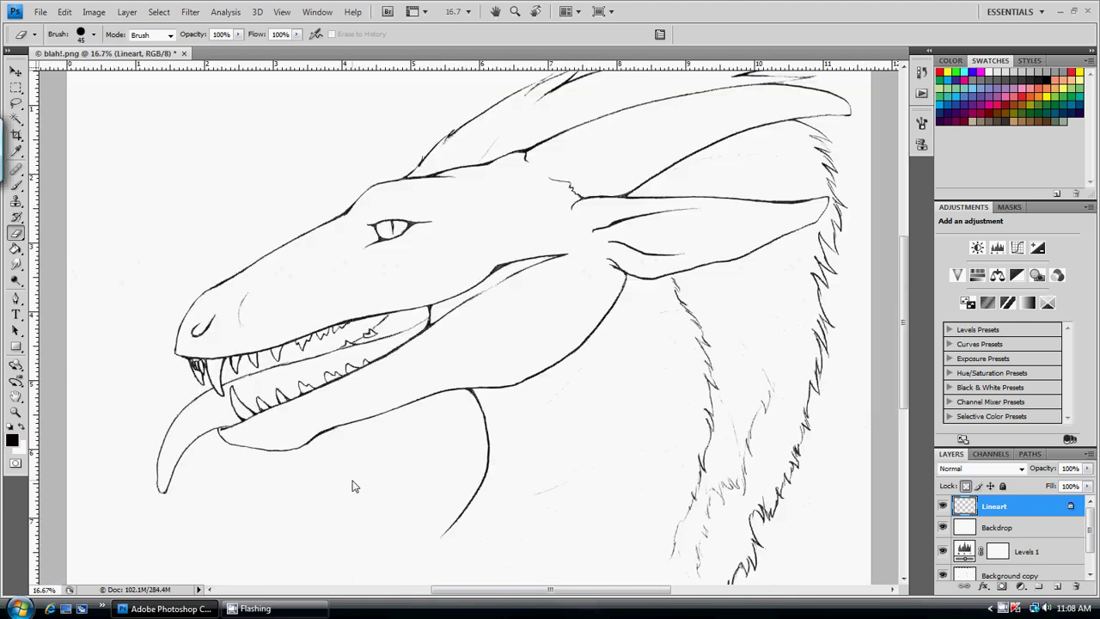
key("ctrl+minus")
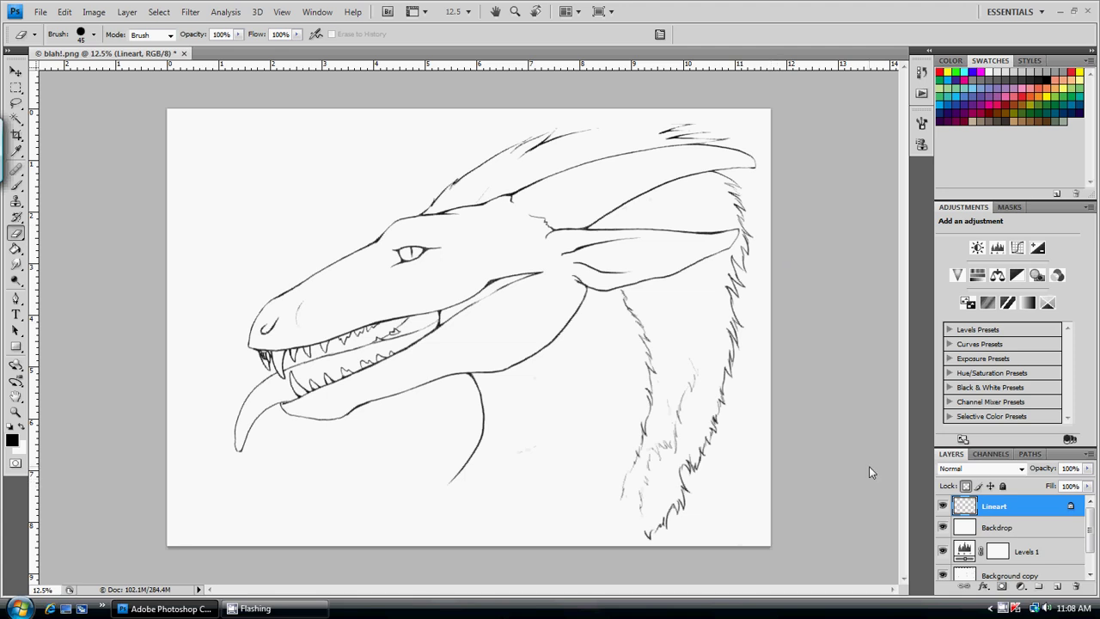
Add a new empty layer above Backdrop and choose purple from the Swatches
left_click(1052, 528)
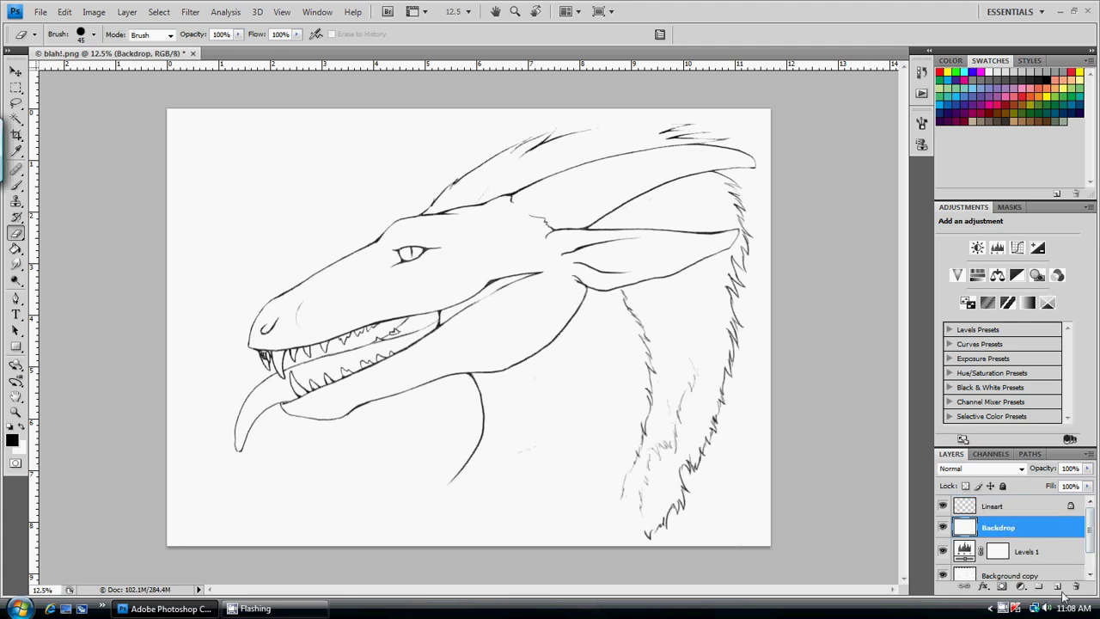
left_click(1058, 587)
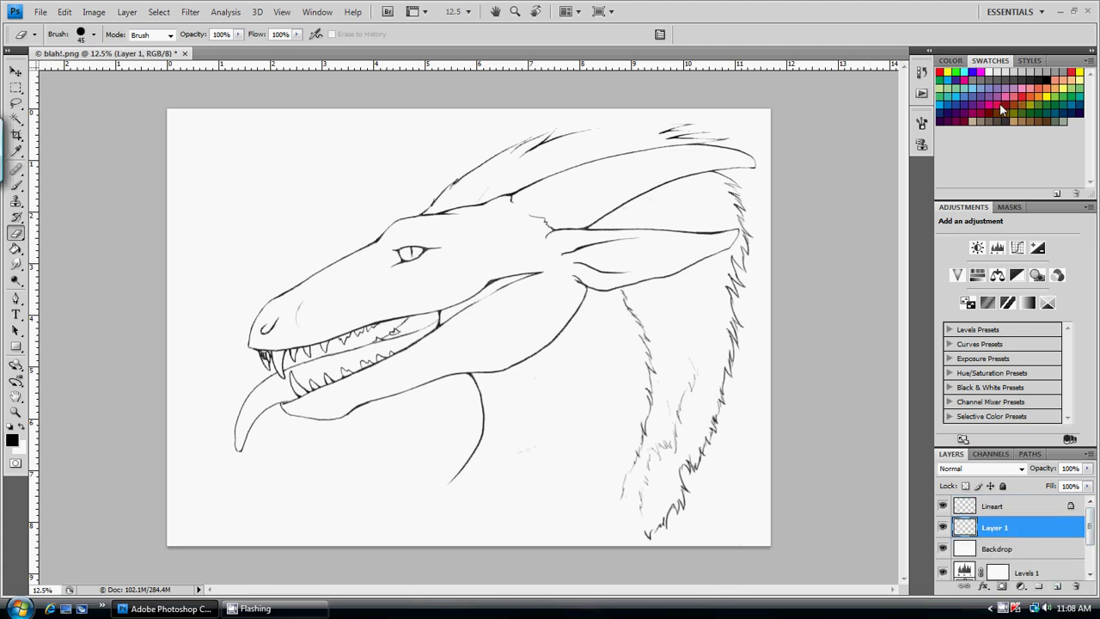
left_click(973, 110)
Paint a purple test patch over the tongue, jaw and neck with a 250 brush, then delete that layer
key("b")
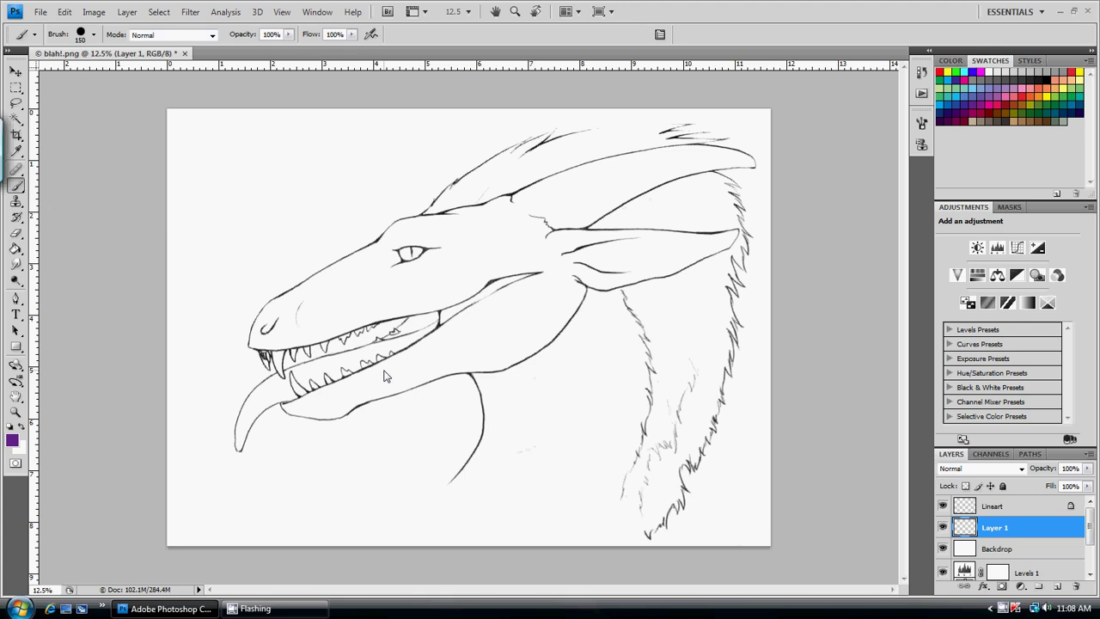
key("bracketright")
key("bracketright")
mouse_move(306, 411)
left_mouse_down()
mouse_move(446, 385)
mouse_move(465, 410)
mouse_move(459, 458)
mouse_move(482, 456)
mouse_move(462, 428)
mouse_move(474, 395)
mouse_move(466, 376)
mouse_move(509, 462)
mouse_move(458, 417)
left_mouse_up()
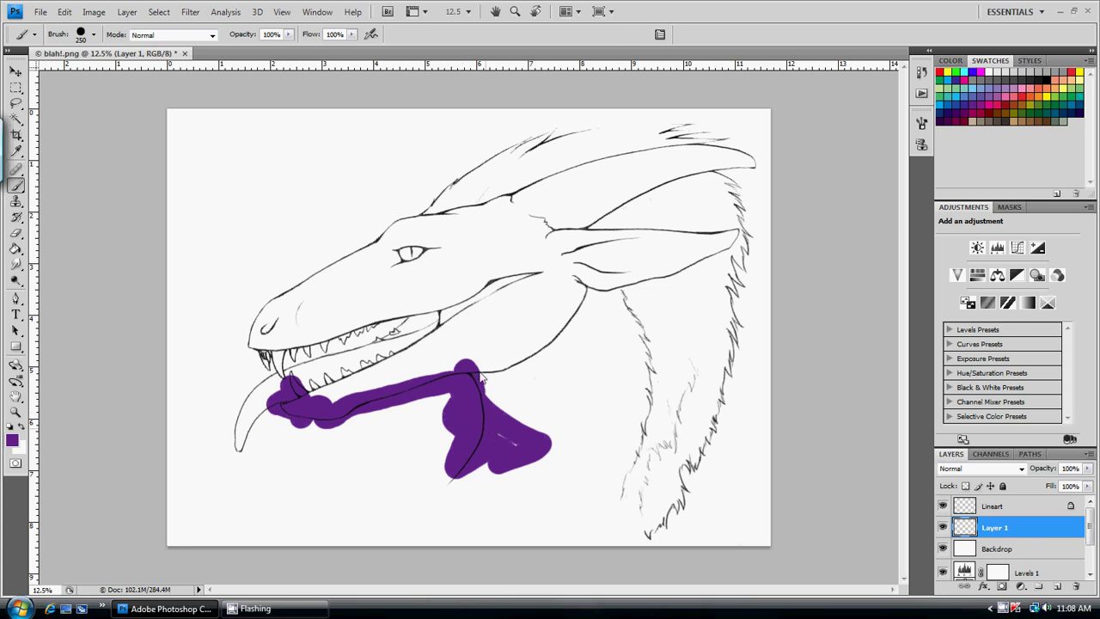
mouse_move(482, 375)
left_mouse_down()
mouse_move(436, 321)
mouse_move(425, 347)
mouse_move(469, 330)
mouse_move(461, 318)
mouse_move(446, 363)
mouse_move(319, 394)
mouse_move(300, 388)
mouse_move(418, 366)
mouse_move(326, 398)
mouse_move(433, 354)
mouse_move(387, 365)
mouse_move(461, 360)
mouse_move(464, 285)
mouse_move(247, 345)
mouse_move(340, 320)
left_mouse_up()
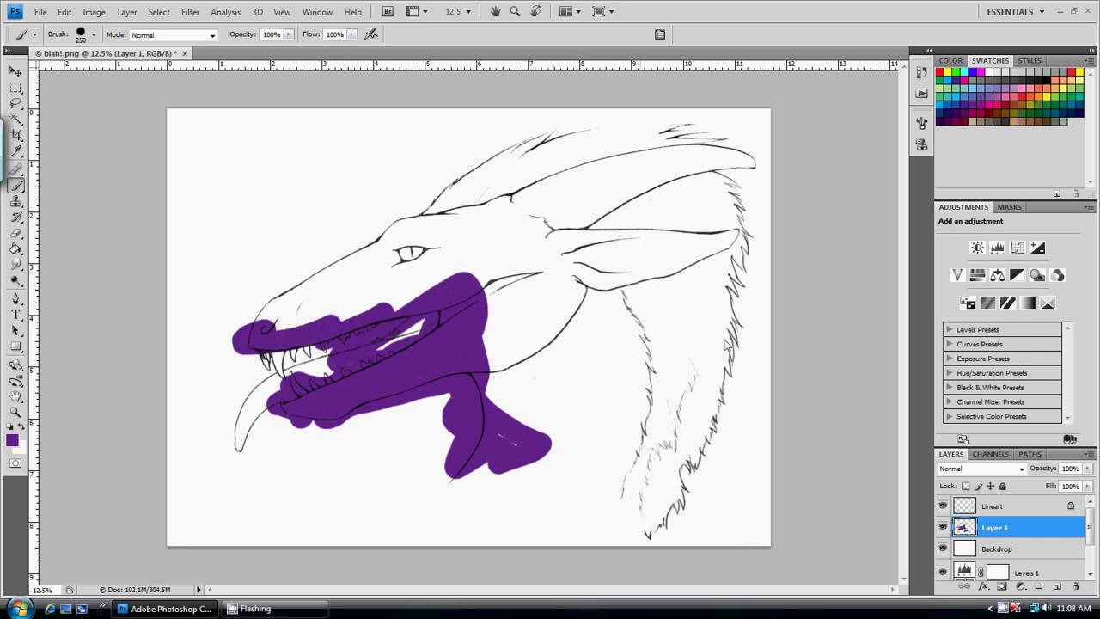
left_click_drag(1031, 533, 1075, 586)
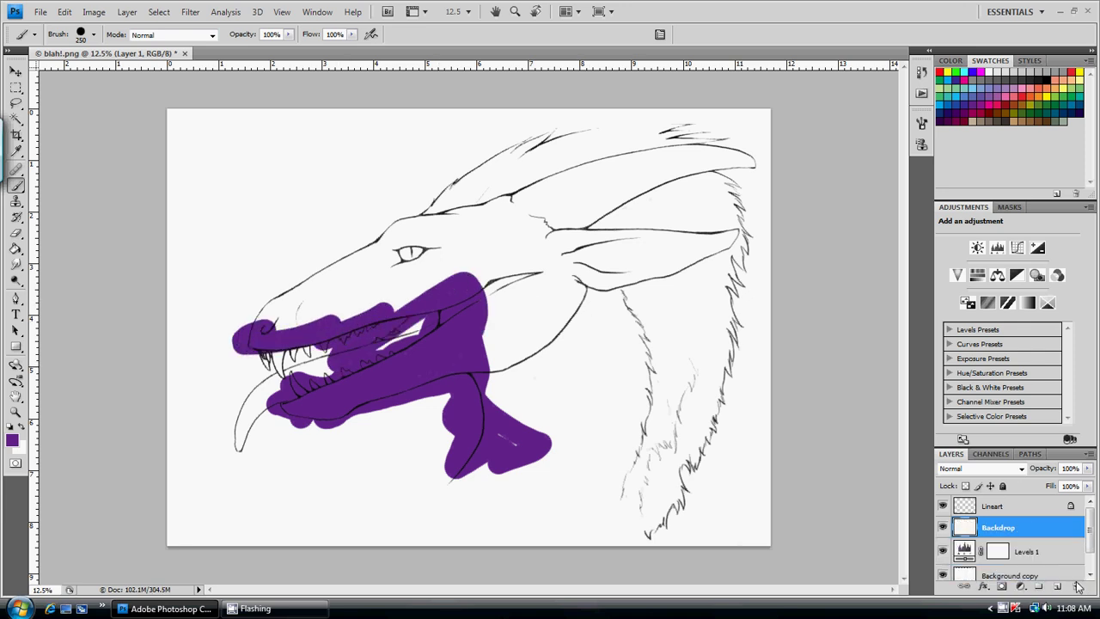
Select the Lineart layer and toggle Lock transparent pixels off and back on
left_click(1015, 509)
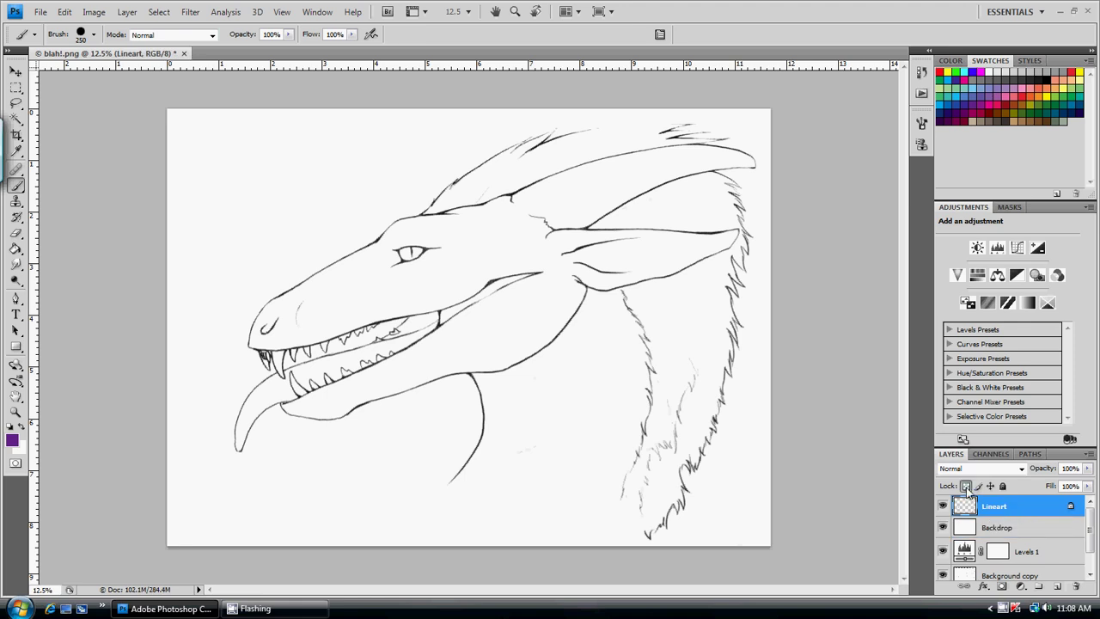
left_click(966, 487)
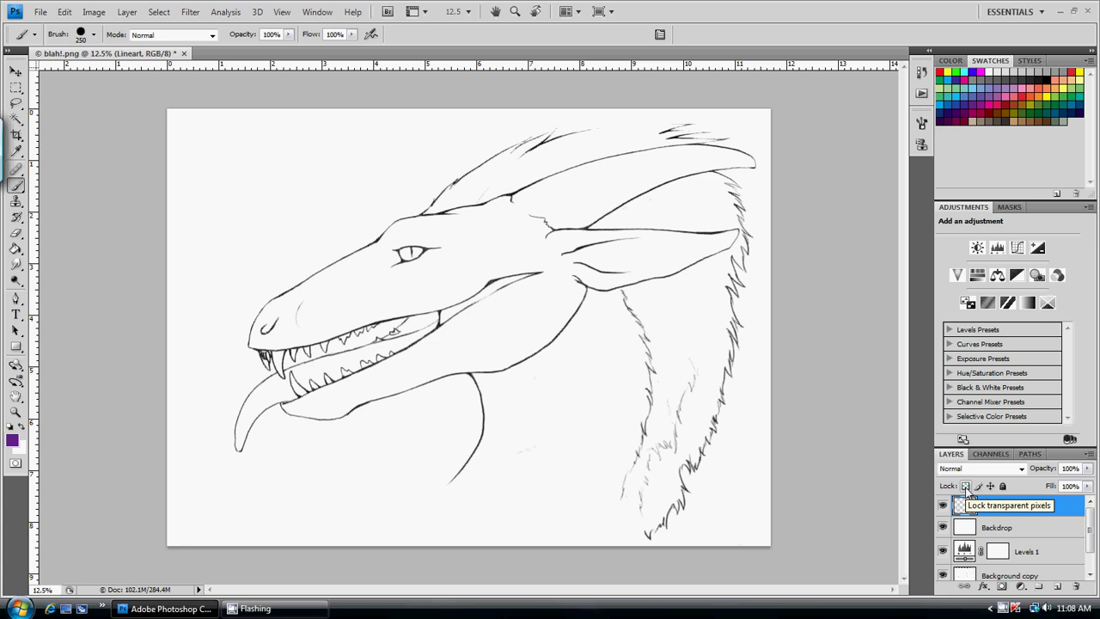
left_click(966, 487)
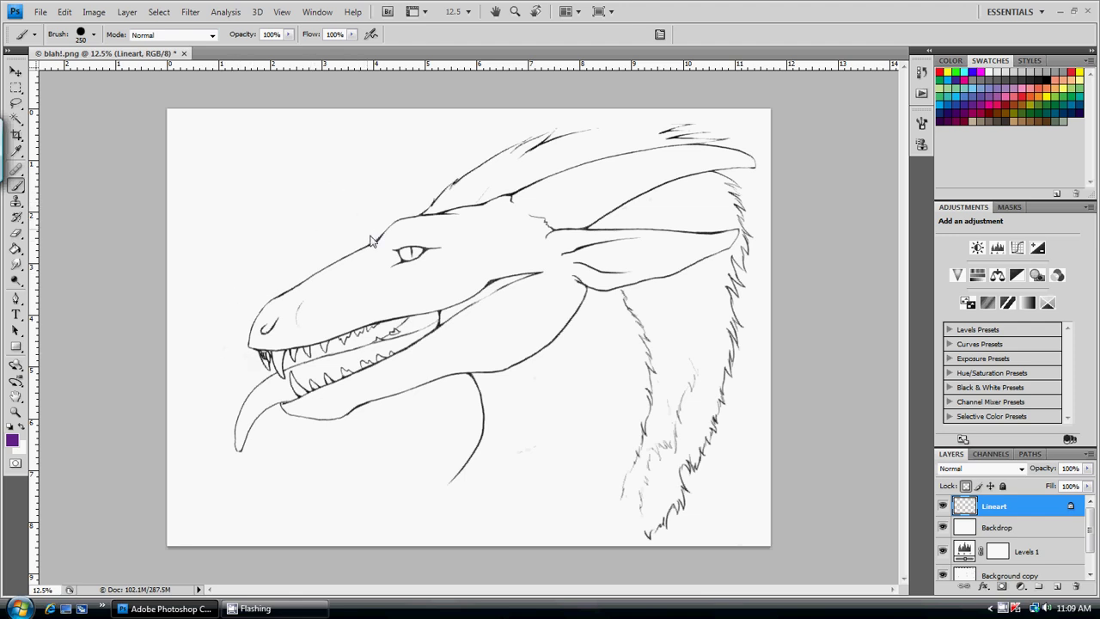
Paint the eye, nostril, tongue, jaw, head-to-horn, ear, horn spike and mane lines purple
mouse_move(371, 241)
left_mouse_down()
mouse_move(416, 227)
mouse_move(419, 246)
mouse_move(404, 263)
mouse_move(260, 310)
mouse_move(247, 338)
mouse_move(275, 368)
left_mouse_up()
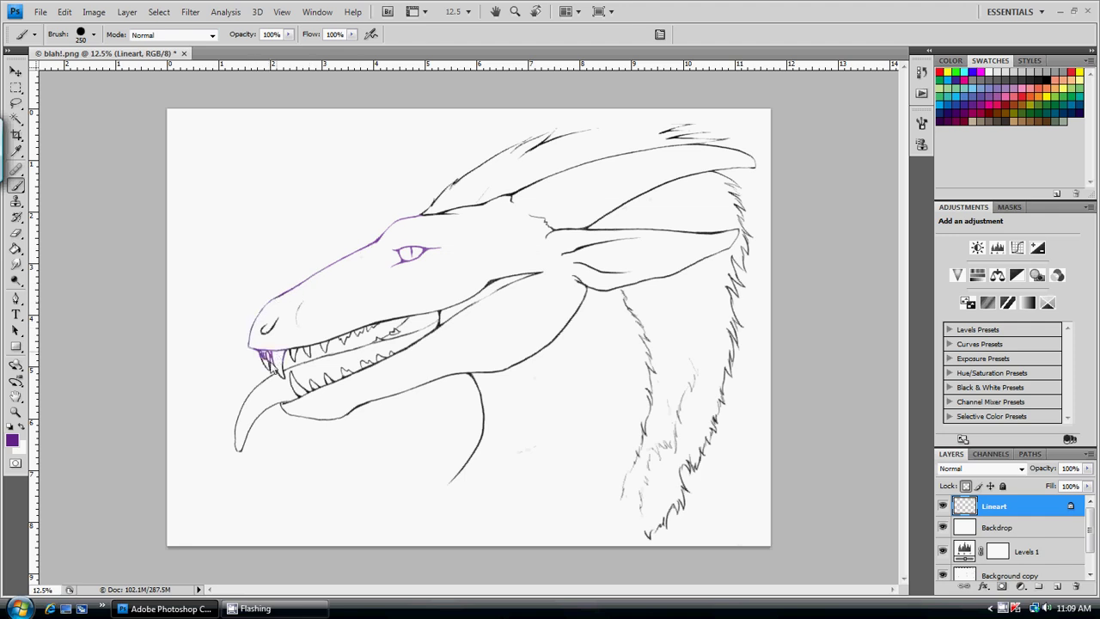
mouse_move(273, 323)
left_mouse_down()
mouse_move(263, 334)
mouse_move(287, 367)
mouse_move(434, 316)
mouse_move(404, 352)
left_mouse_up()
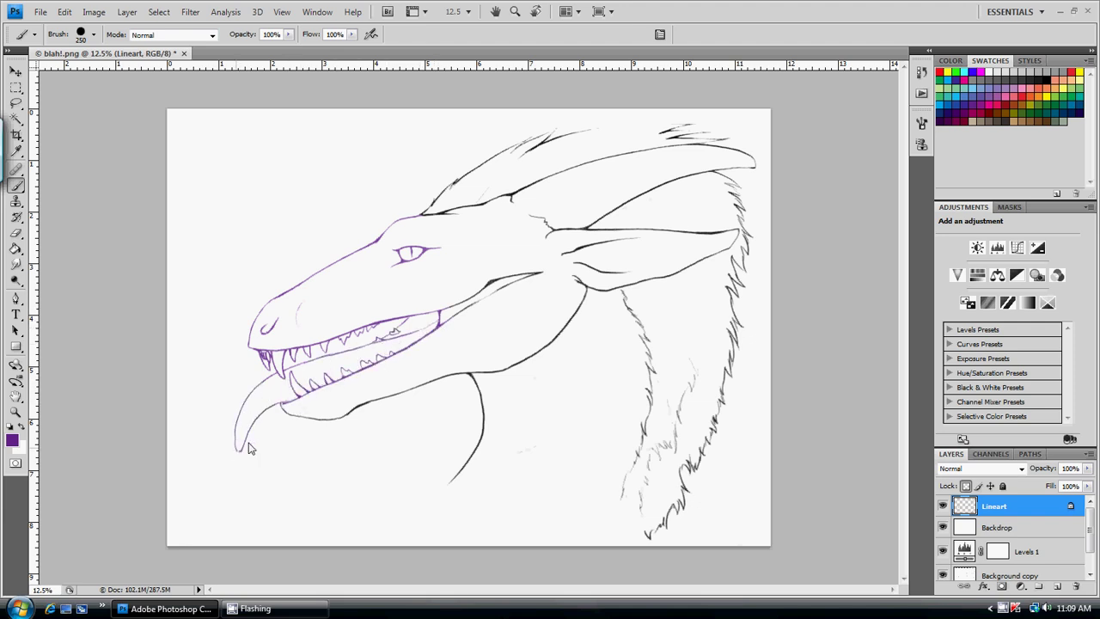
mouse_move(250, 446)
left_mouse_down()
mouse_move(280, 405)
mouse_move(296, 423)
mouse_move(329, 421)
mouse_move(404, 386)
mouse_move(507, 366)
left_mouse_up()
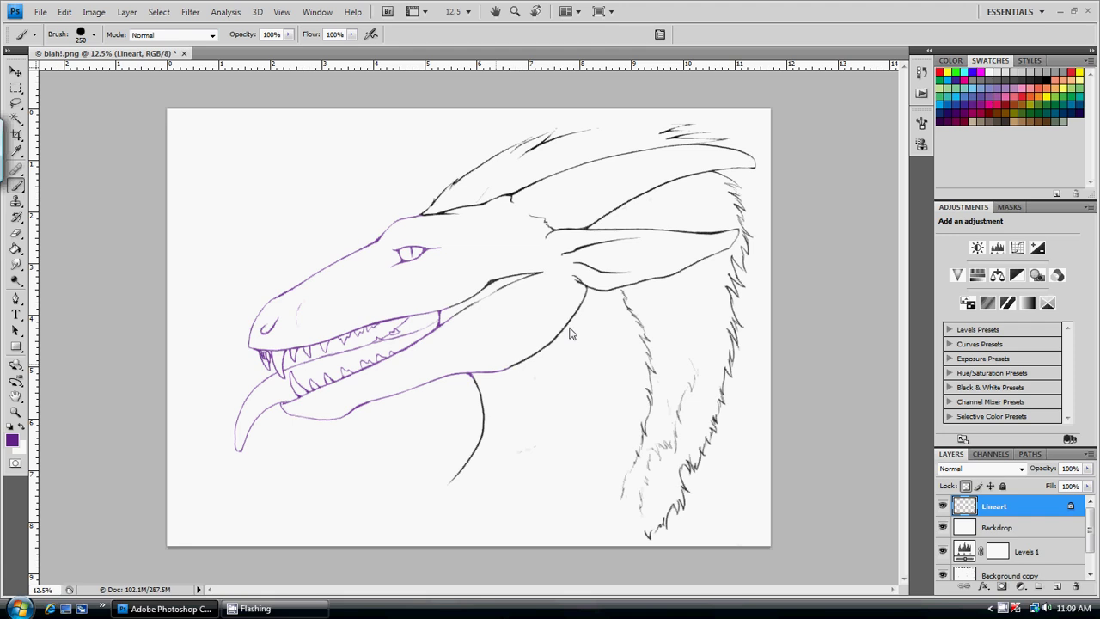
left_click_drag(569, 333, 581, 286)
mouse_move(424, 215)
left_mouse_down()
mouse_move(645, 153)
mouse_move(753, 154)
mouse_move(754, 165)
left_mouse_up()
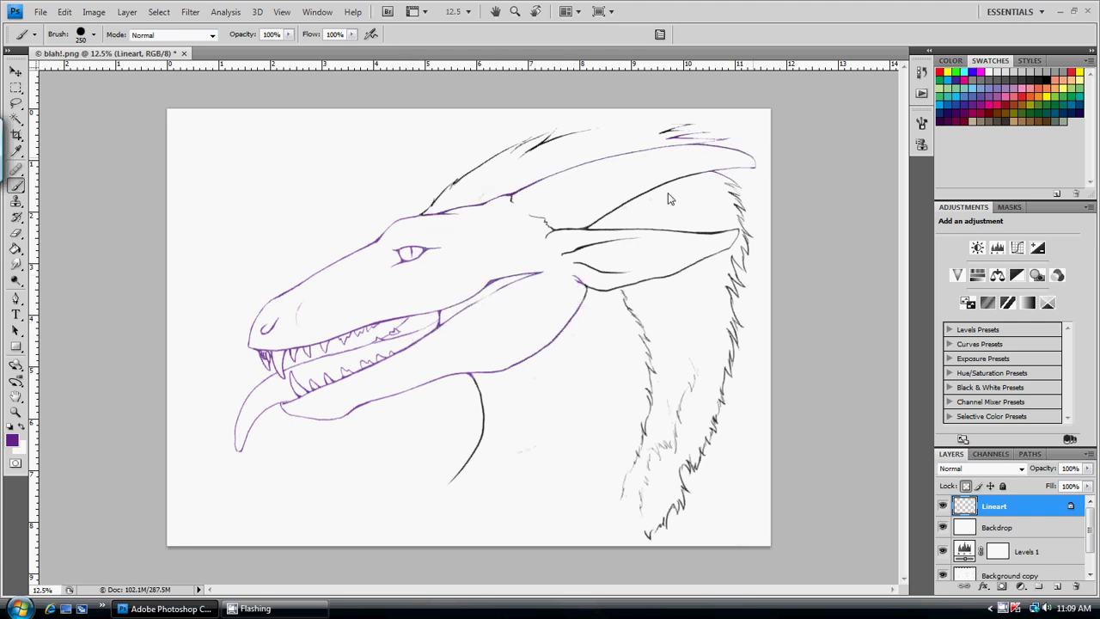
mouse_move(600, 245)
left_mouse_down()
mouse_move(562, 254)
mouse_move(633, 205)
left_mouse_up()
mouse_move(416, 218)
left_mouse_down()
mouse_move(525, 137)
mouse_move(564, 127)
mouse_move(518, 160)
mouse_move(605, 127)
left_mouse_up()
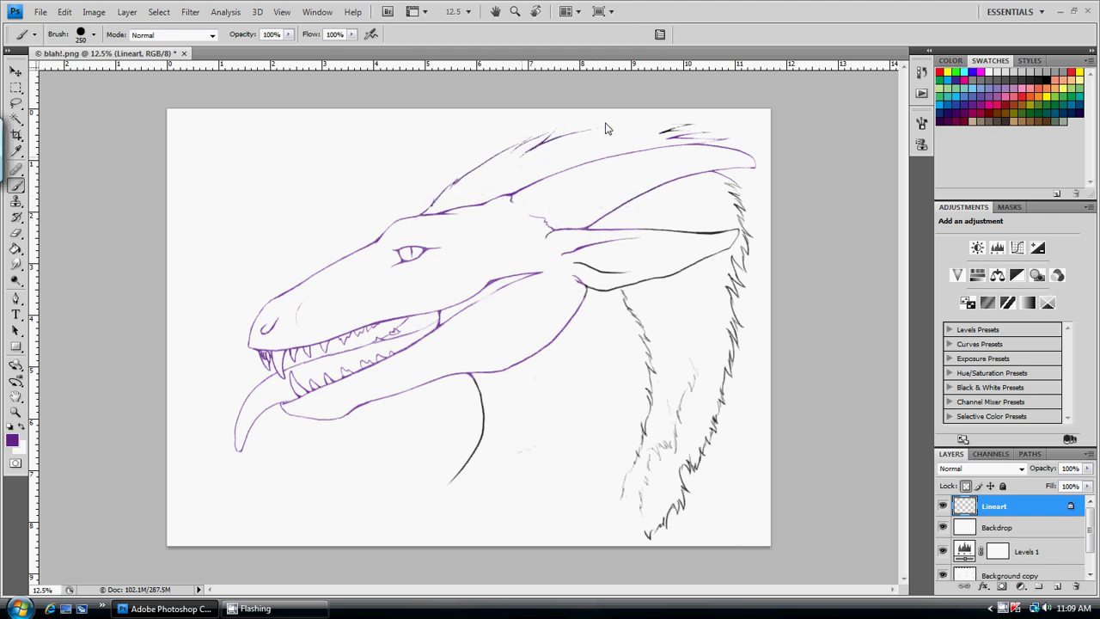
mouse_move(747, 161)
left_mouse_down()
mouse_move(735, 208)
mouse_move(741, 311)
mouse_move(717, 419)
mouse_move(649, 537)
left_mouse_up()
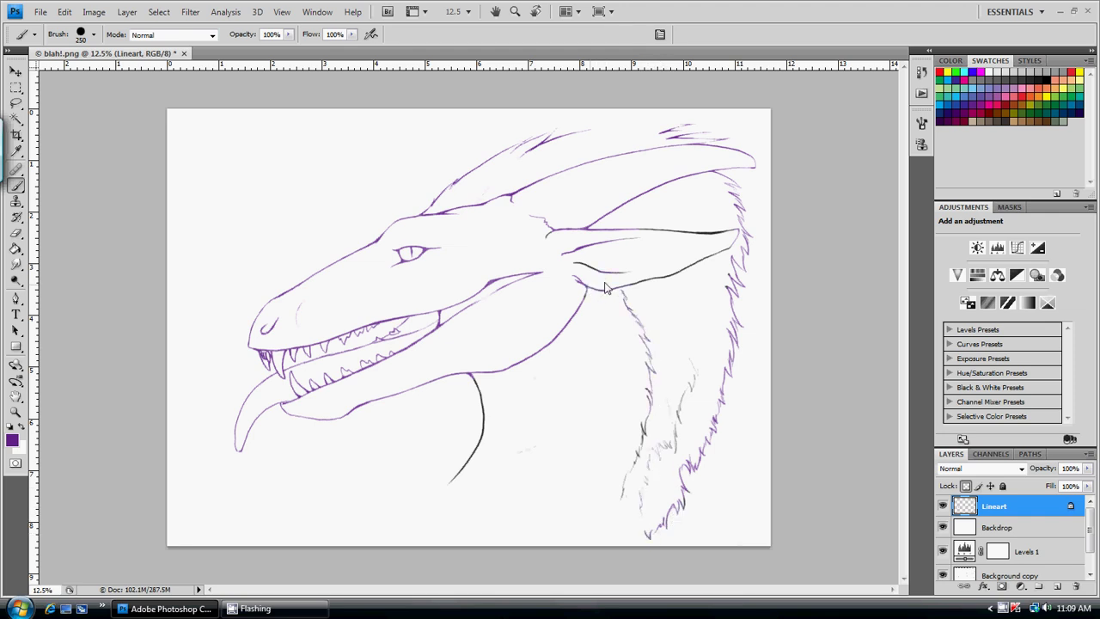
left_click_drag(588, 230, 739, 230)
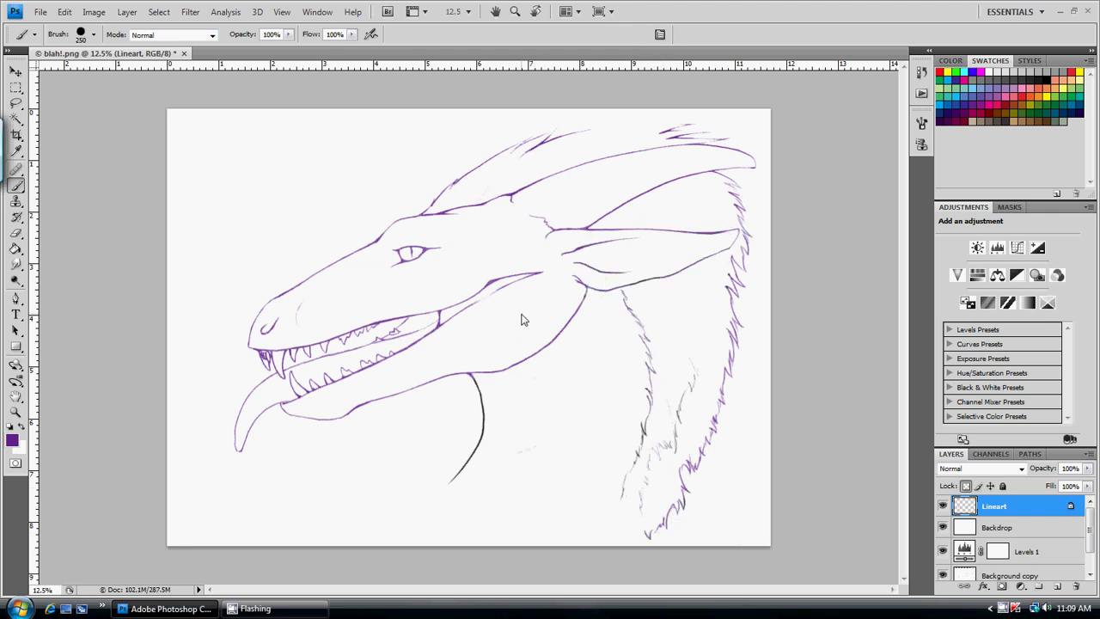